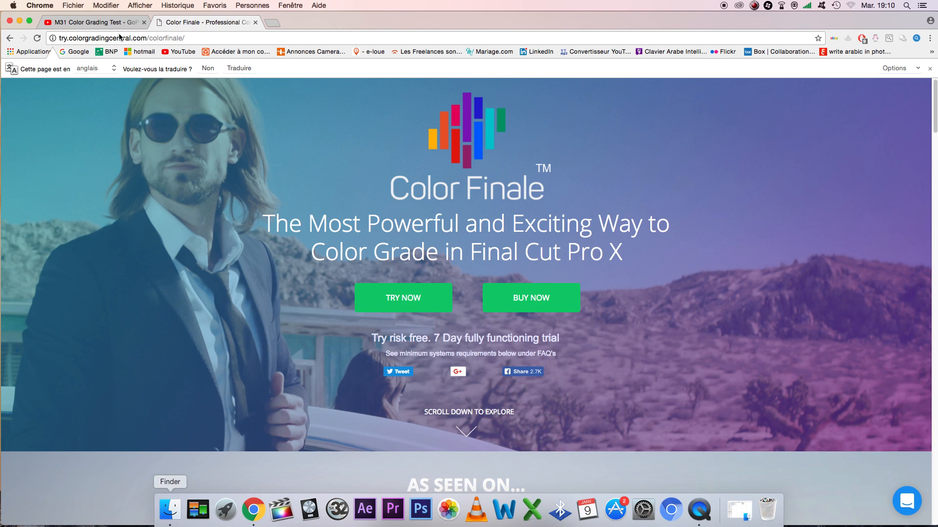
Check the M31 colour grading video's description for the free LUT download link and minimise the browser window.
left_click(90, 23)
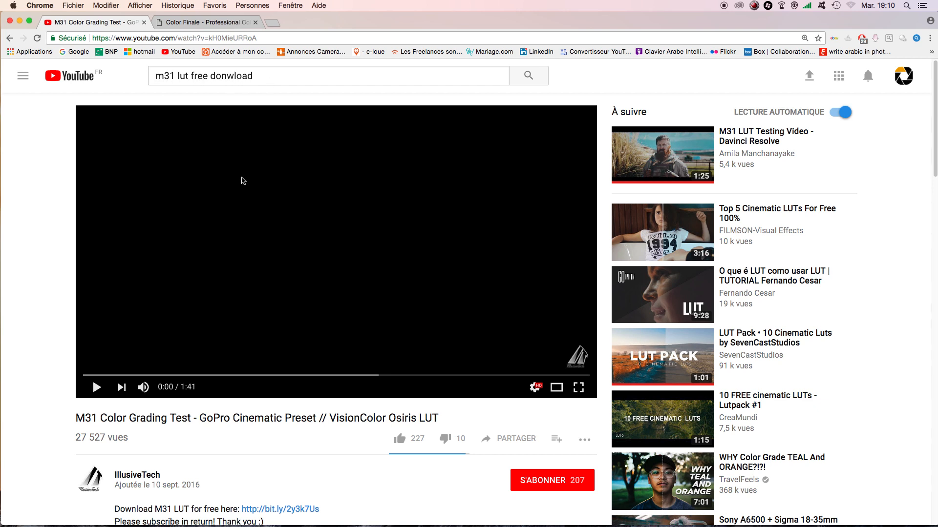
scroll(241, 177, "down", 5)
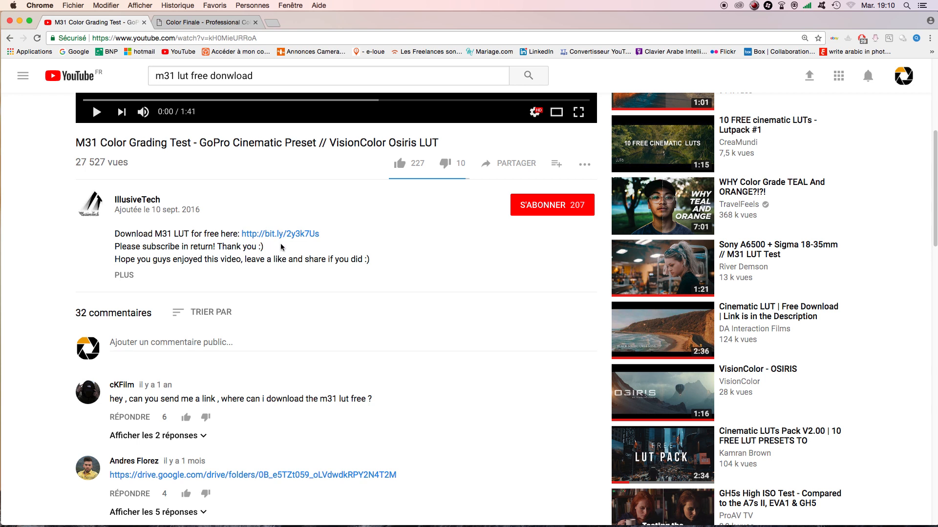
scroll(281, 247, "up", 5)
left_click(21, 22)
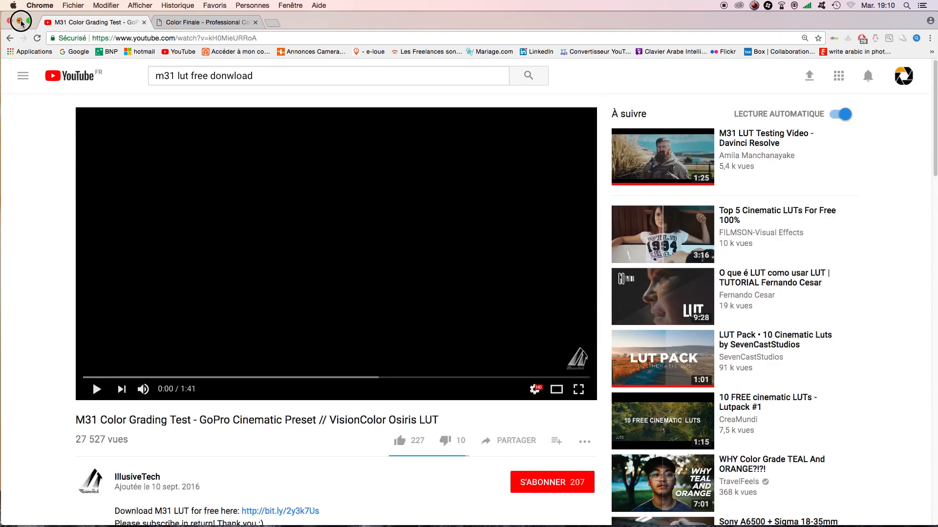
Switch to Final Cut Pro and create an event named "tuto étalonnage" with a new project in the Test library.
mouse_move(269, 522)
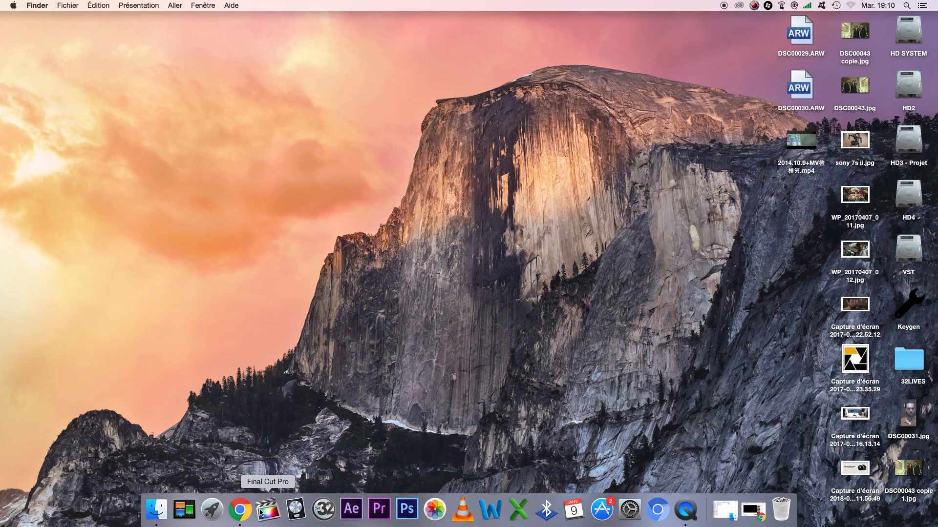
left_click(268, 510)
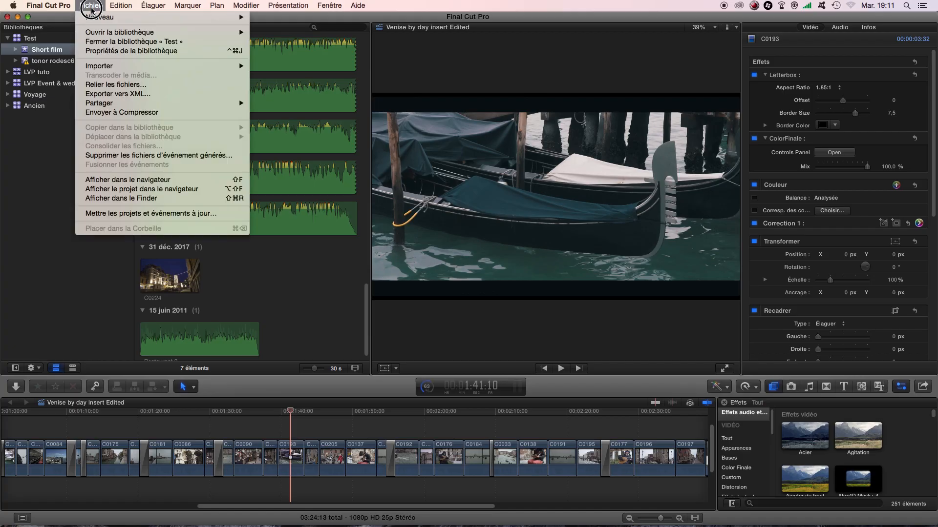
mouse_move(189, 17)
left_click(260, 29)
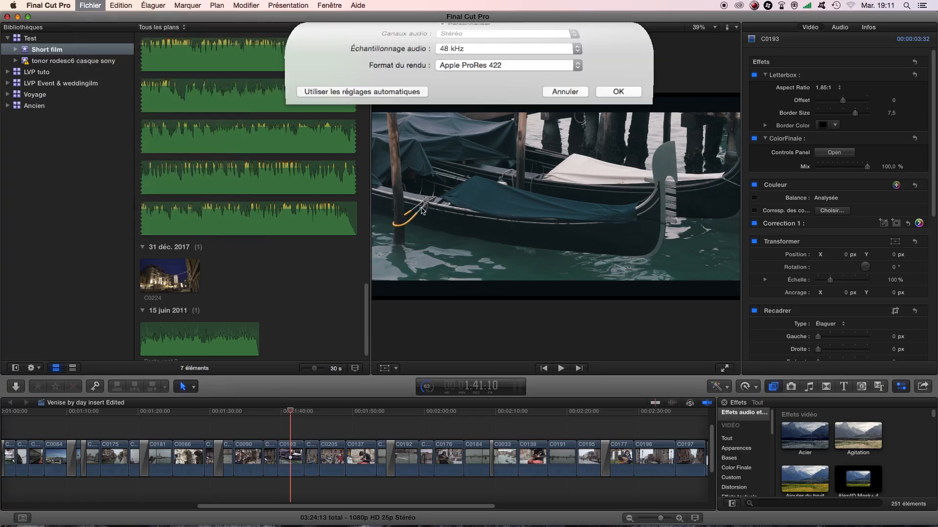
type("tuto étalonnage")
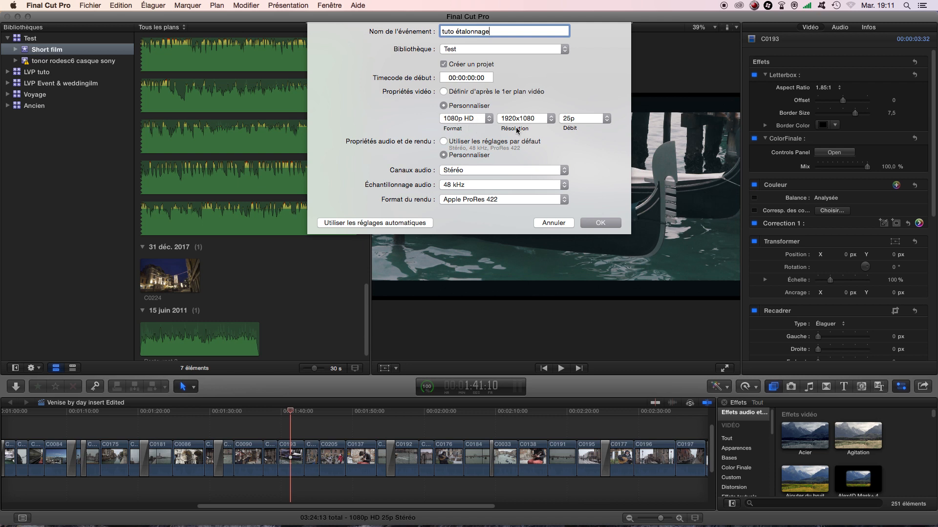
left_click(600, 223)
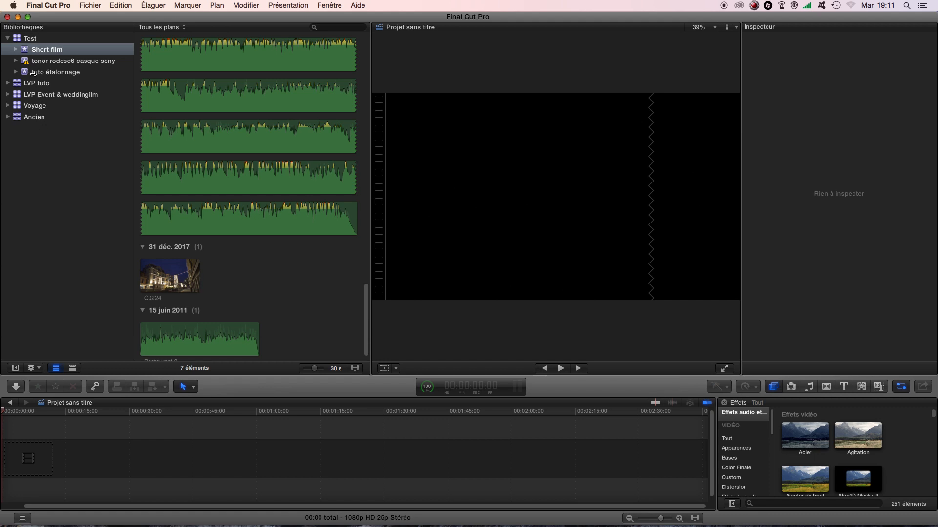
Rename the untitled project in the new event as "tuto étalonnage".
left_click(41, 73)
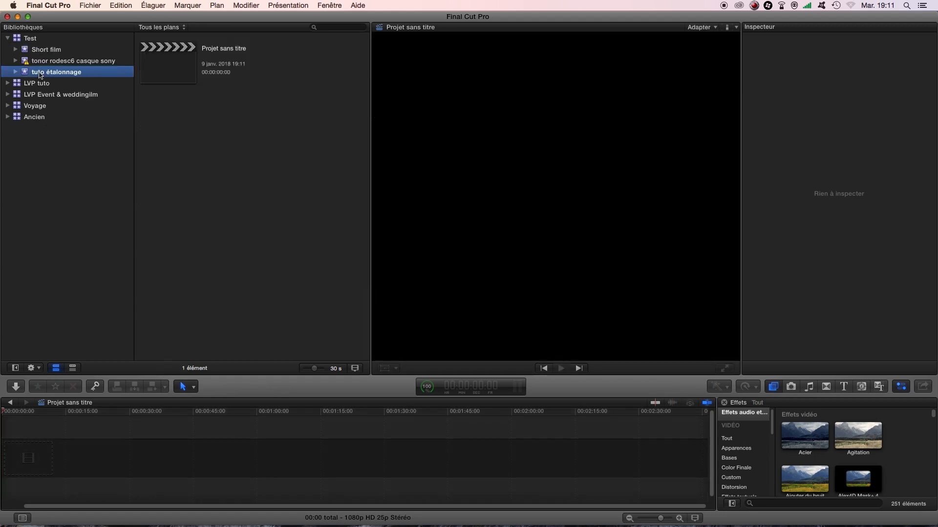
left_click(227, 50)
type("tuto étalo")
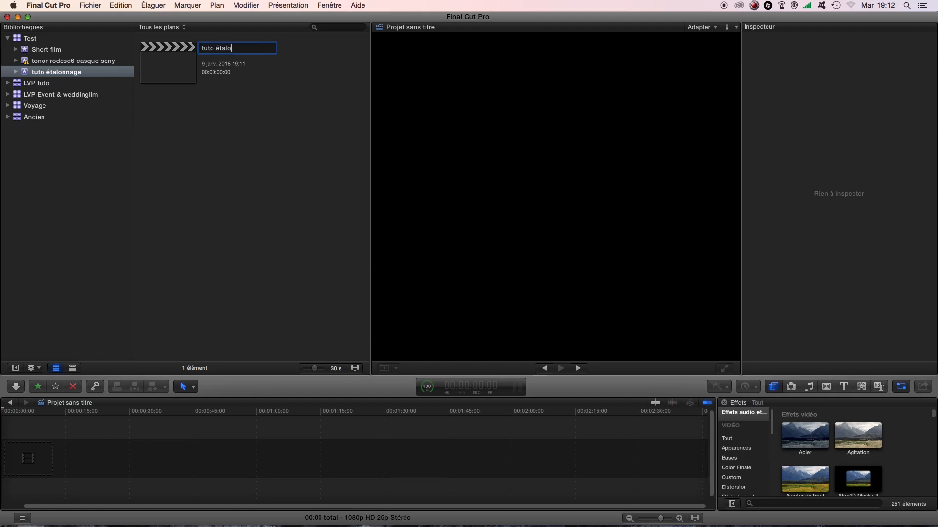
type("nnage")
key("Return")
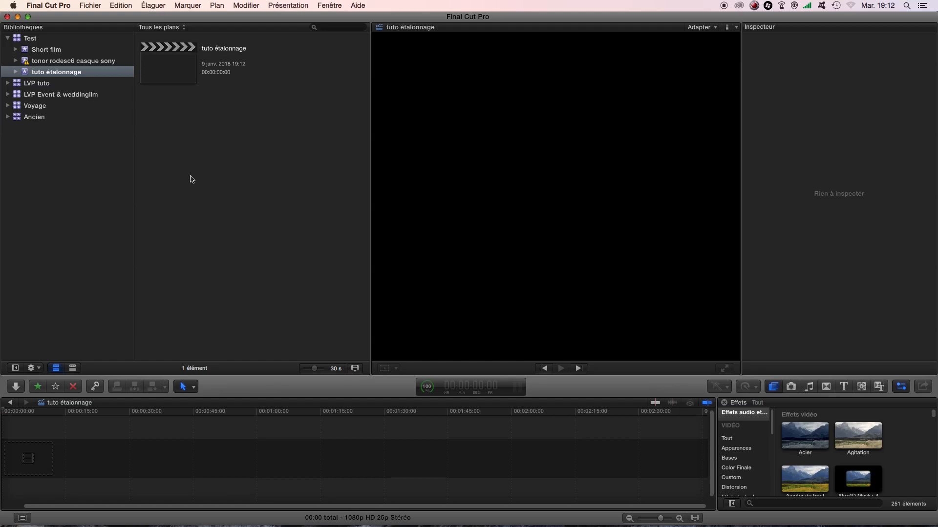
Import the "Tuto étalonnage" folder of clips from Tutoriel locavisionprod into the existing tuto étalonnage event.
left_click(16, 387)
left_click(74, 181)
left_click(157, 265)
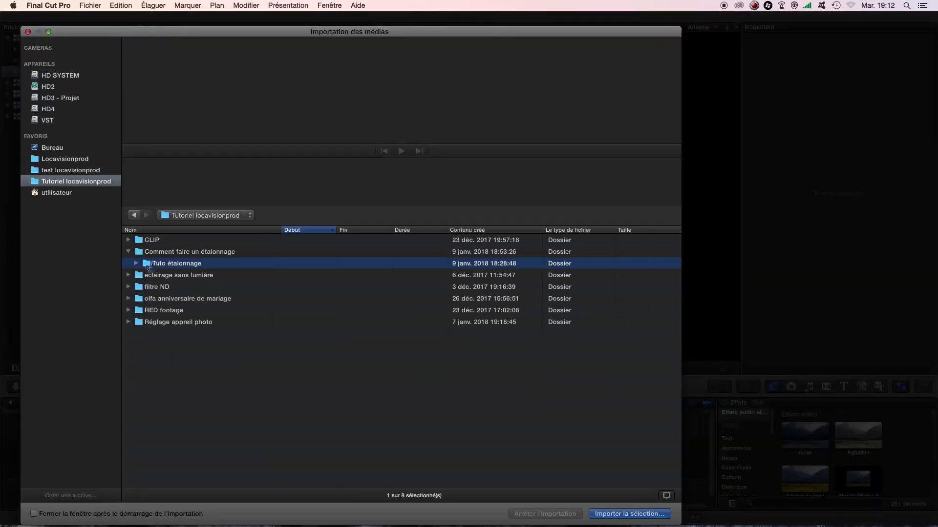
left_click(136, 264)
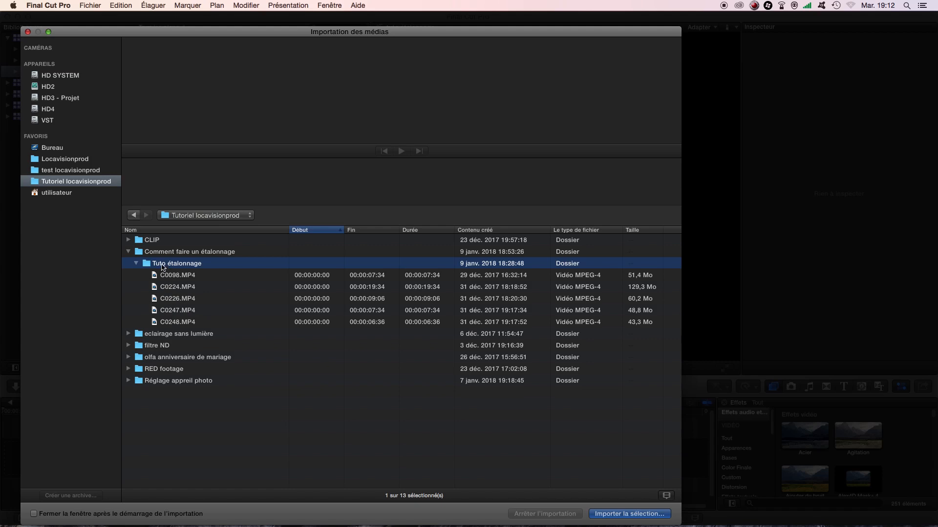
left_click(630, 514)
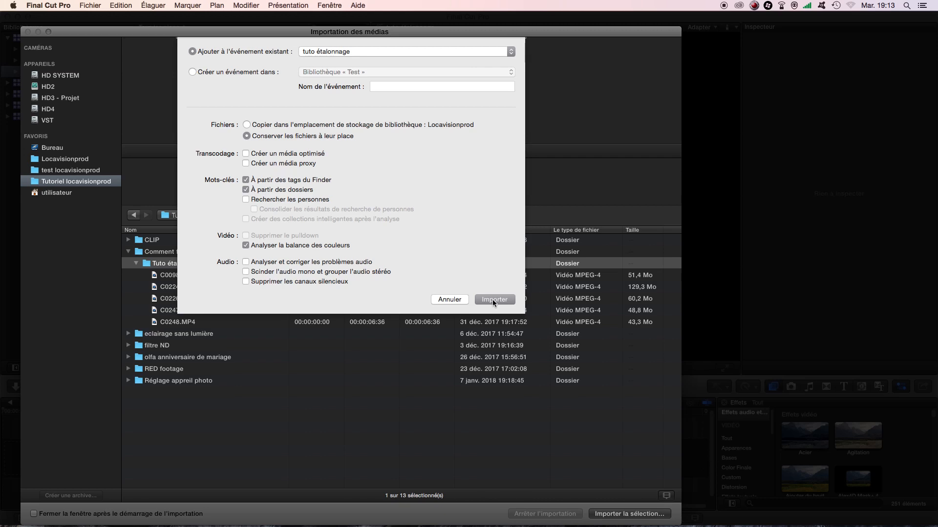
left_click(492, 299)
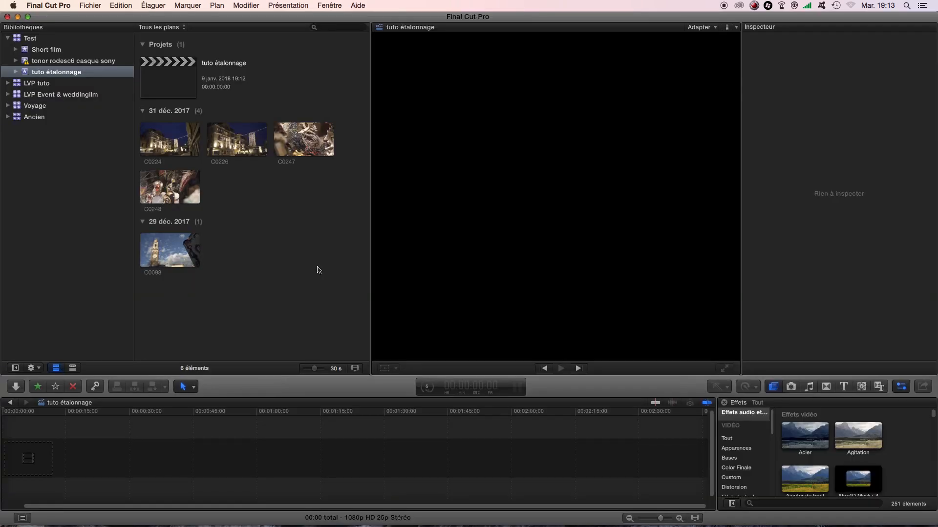
Place the five imported clips in the project timeline and move clip C0098 to the start of the sequence.
left_click_drag(336, 268, 44, 468)
left_click_drag(44, 468, 44, 468)
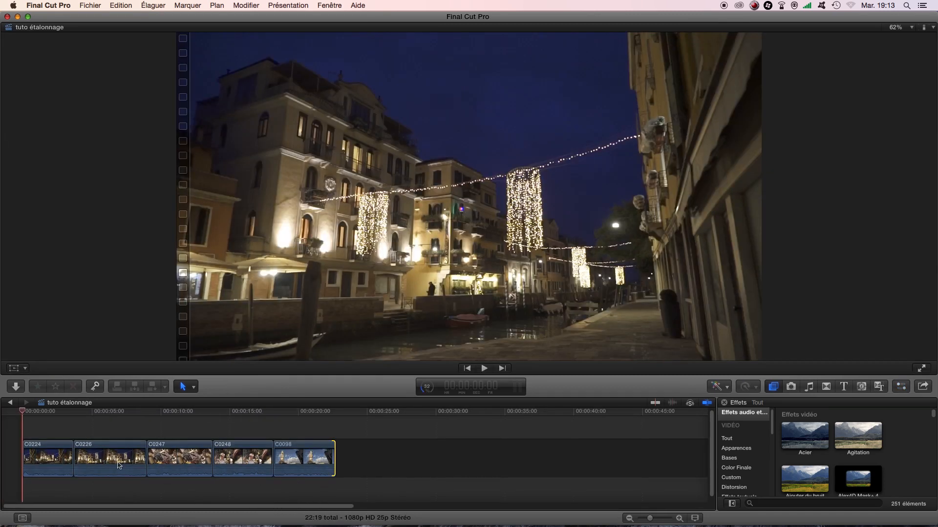
left_click(45, 411)
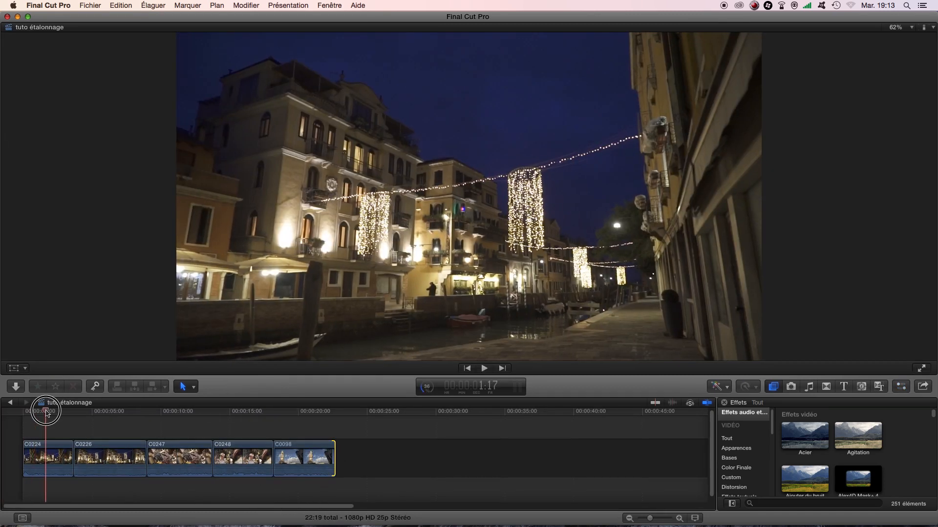
left_click_drag(47, 414, 288, 418)
left_click_drag(291, 457, 30, 457)
left_click_drag(42, 413, 47, 415)
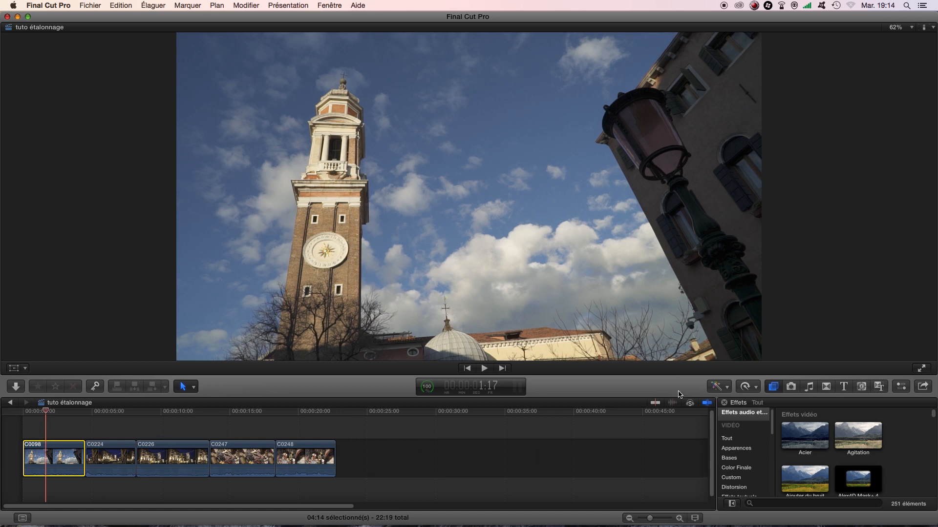
Show the inspector, search the effects for "letterbox" and apply the Letterbox effect to clip C0098.
key("super+4")
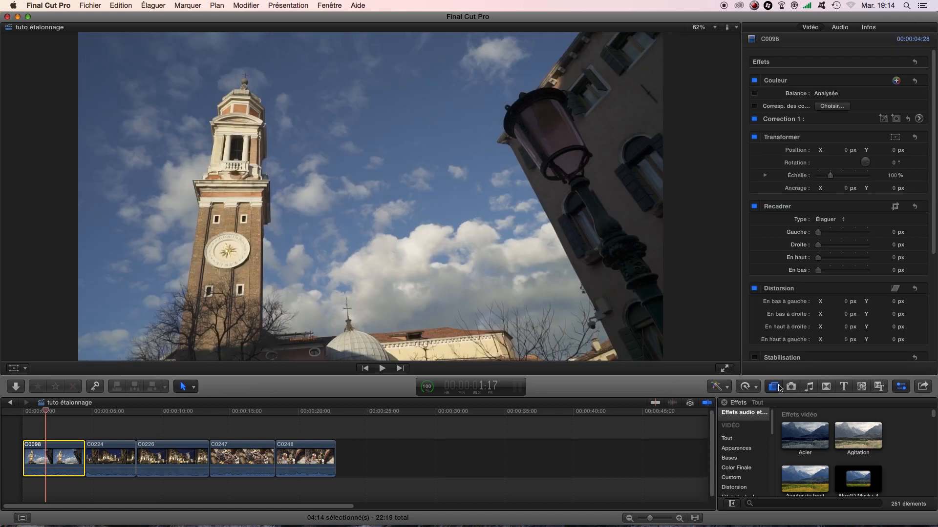
left_click(777, 387)
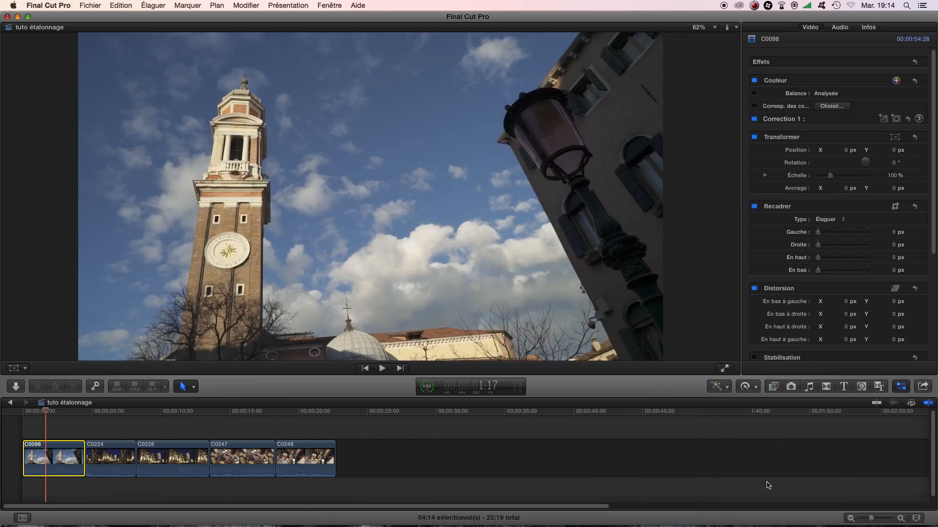
left_click(773, 388)
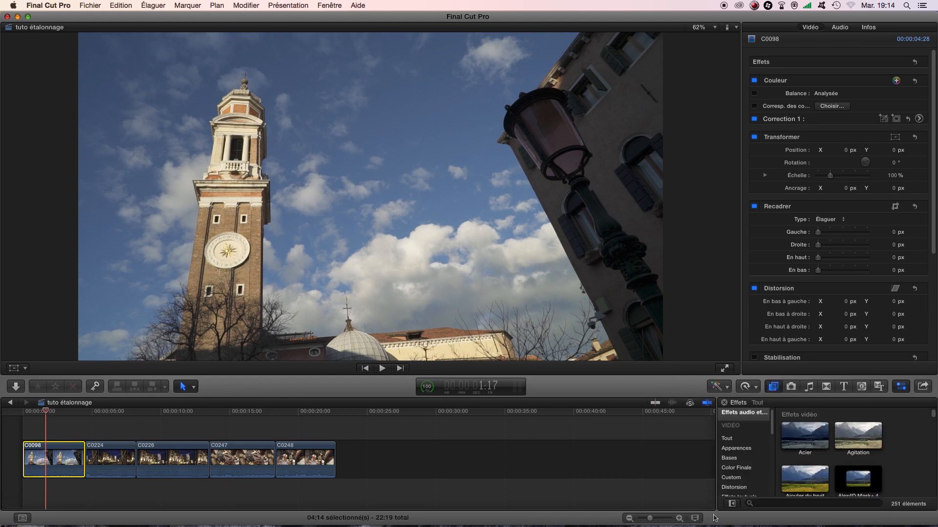
left_click(770, 506)
type("letterbox")
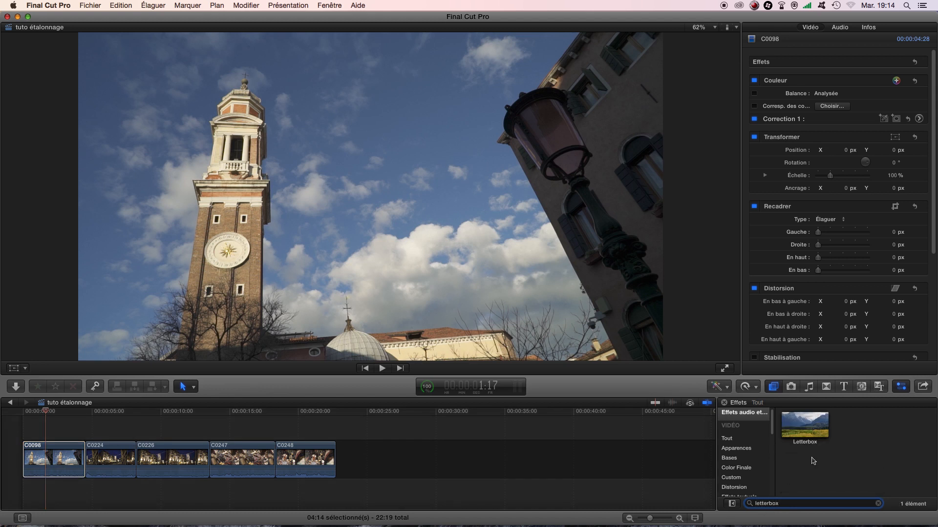
double_click(794, 426)
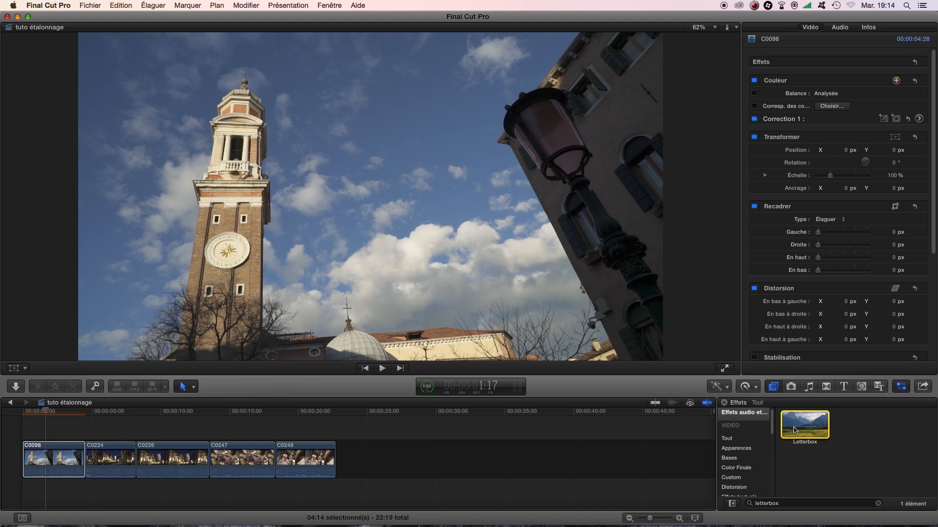
Try the 2.35:1 aspect ratio on the Letterbox effect and return it to 1.85:1.
left_click(824, 90)
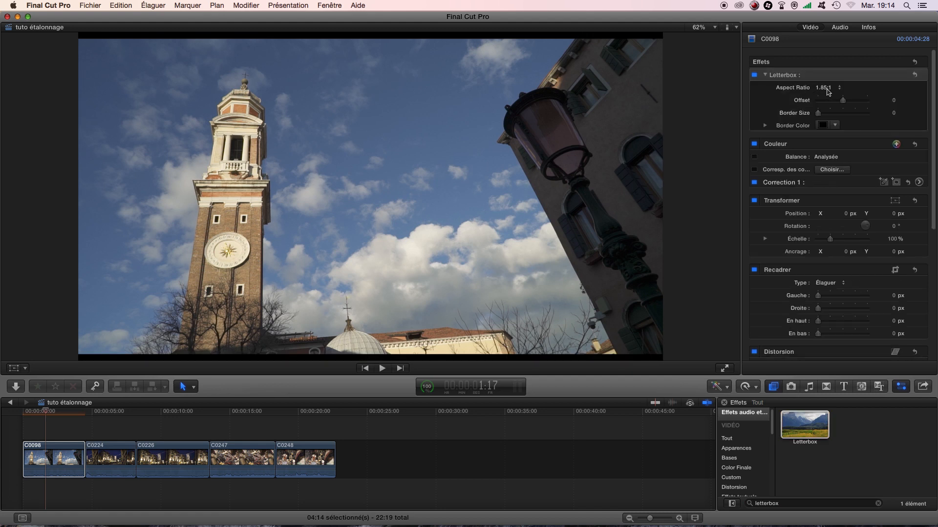
left_click(828, 91)
left_click(836, 96)
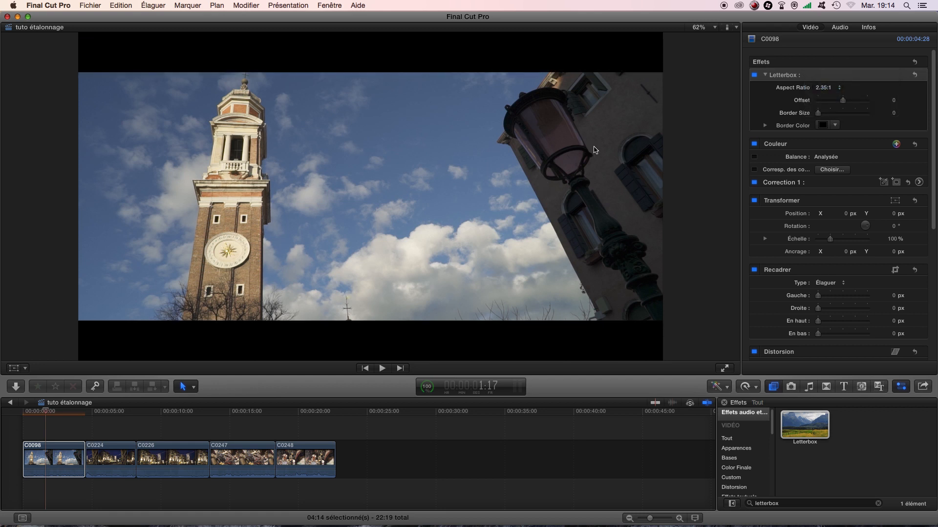
left_click(830, 88)
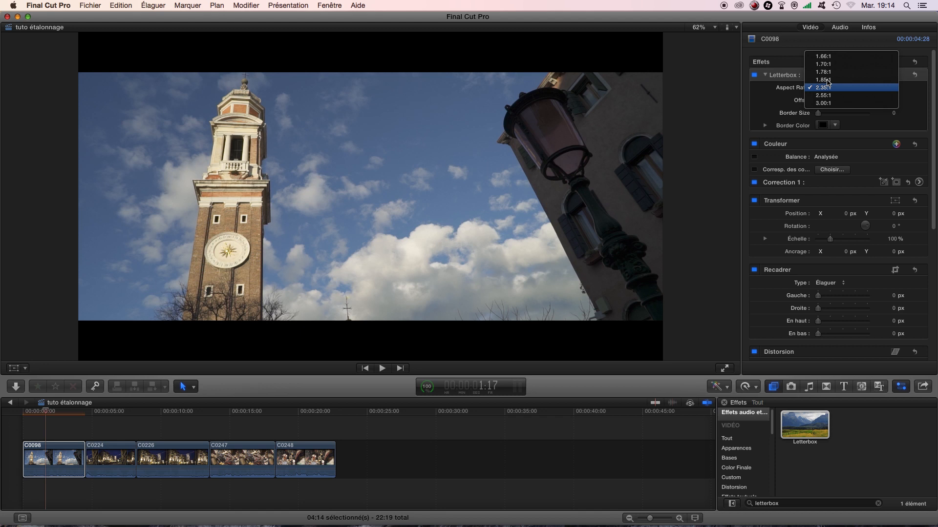
left_click(827, 80)
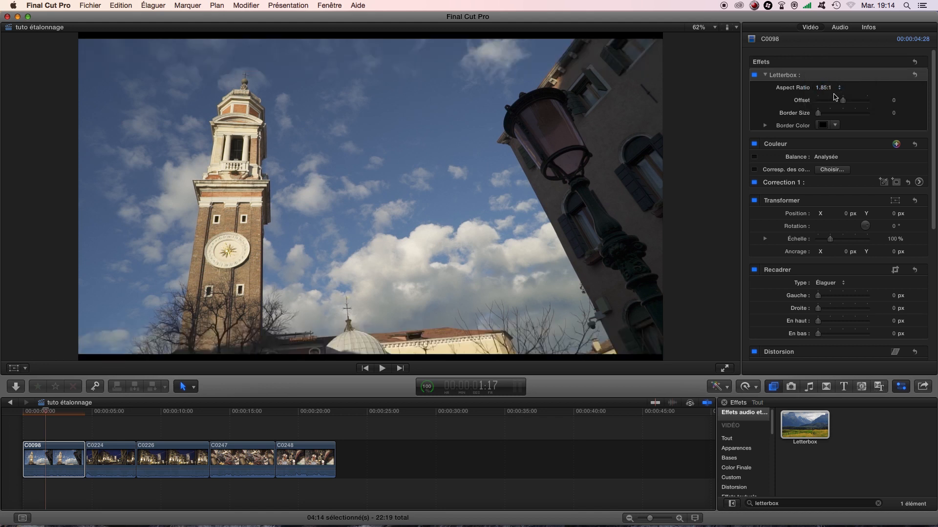
Set the Letterbox border size to 7.5 on clip C0098 and compare the frame with the following clip.
left_click_drag(819, 113, 855, 116)
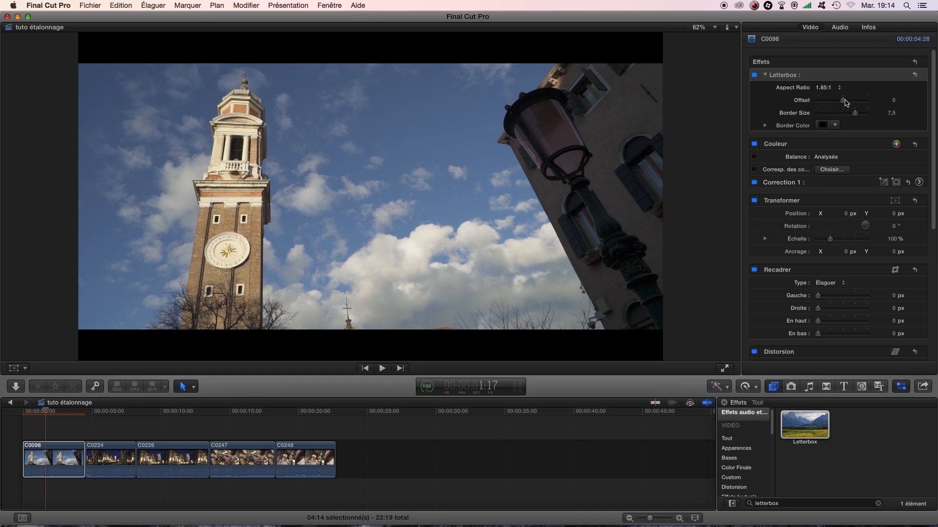
mouse_move(844, 103)
left_mouse_down()
mouse_move(865, 104)
mouse_move(830, 102)
mouse_move(844, 103)
left_mouse_up()
left_click(107, 410)
left_click(48, 410)
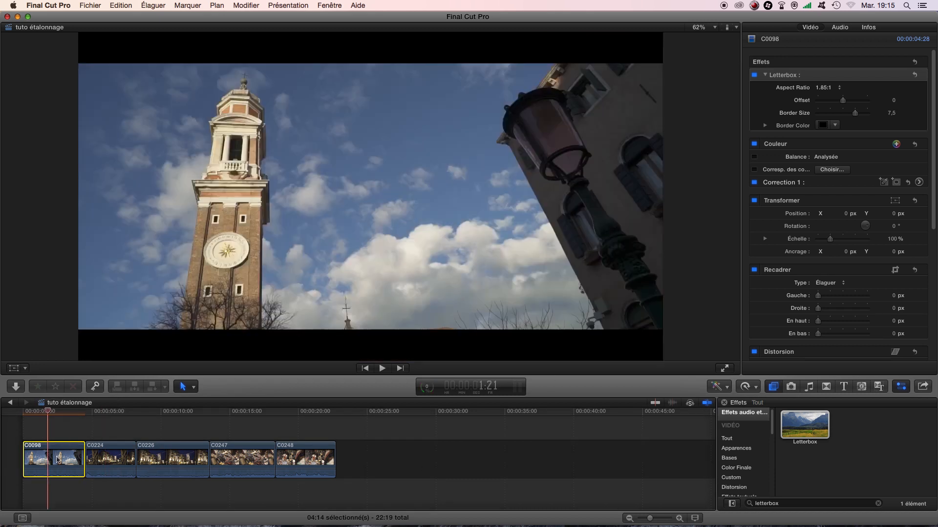
Copy clip C0098's attributes and paste only the Letterbox effect onto the other four timeline clips, checking the result.
key("alt+super+c")
left_click_drag(98, 426, 355, 500)
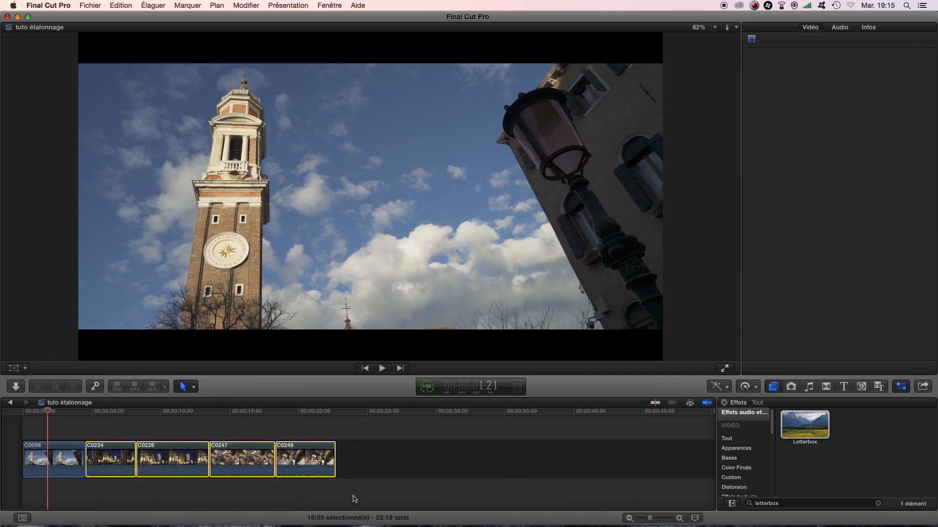
key("shift+super+v")
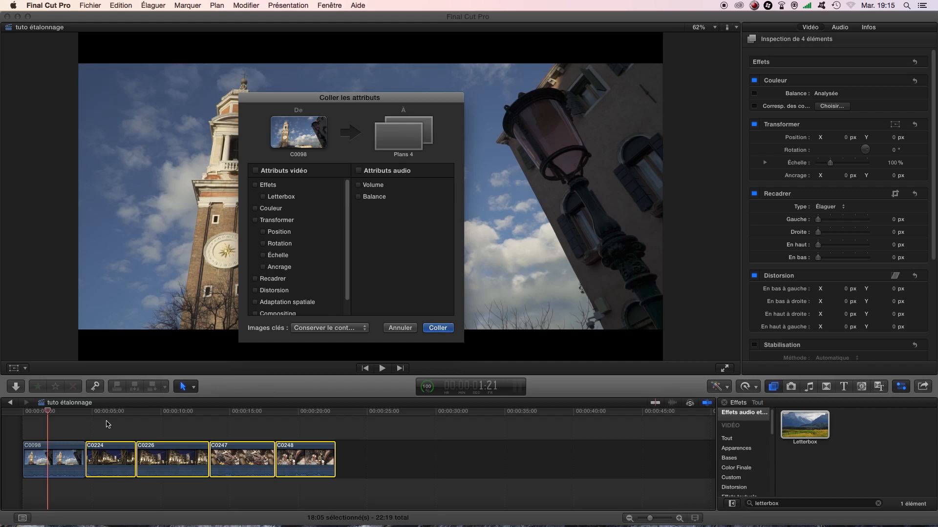
left_click(282, 198)
left_click(432, 329)
left_click_drag(113, 413, 50, 414)
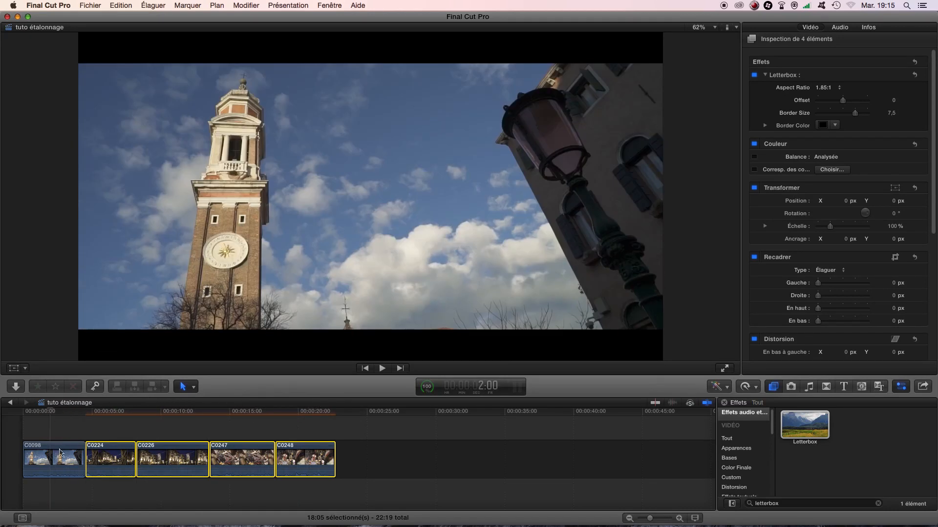
Search the effects for "color" and apply the ColorFinale effect to clip C0098.
left_click(62, 459)
left_click(791, 504)
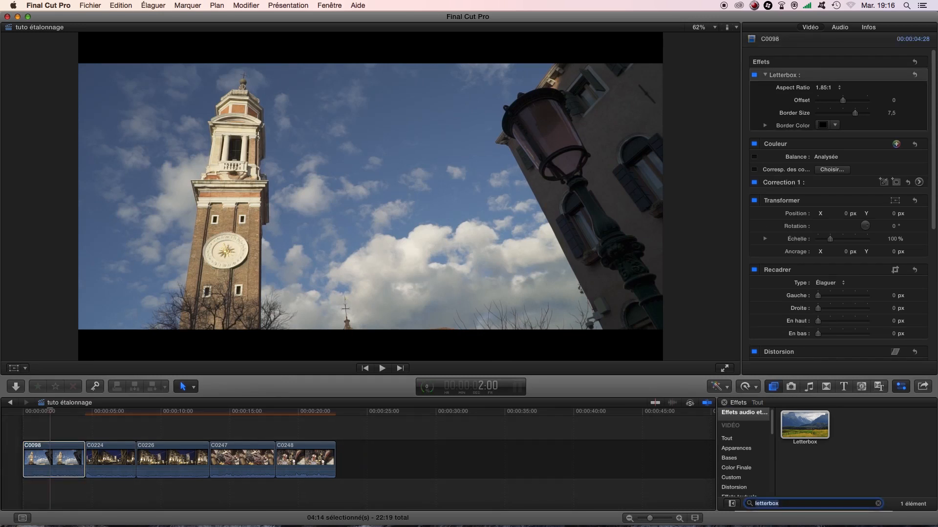
key("BackSpace")
type("c")
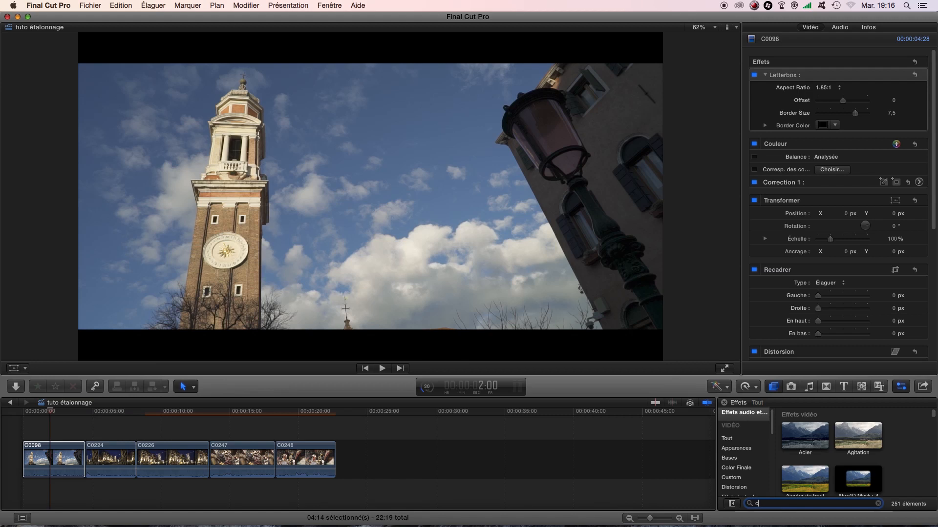
type("olor")
left_click(809, 428)
double_click(810, 428)
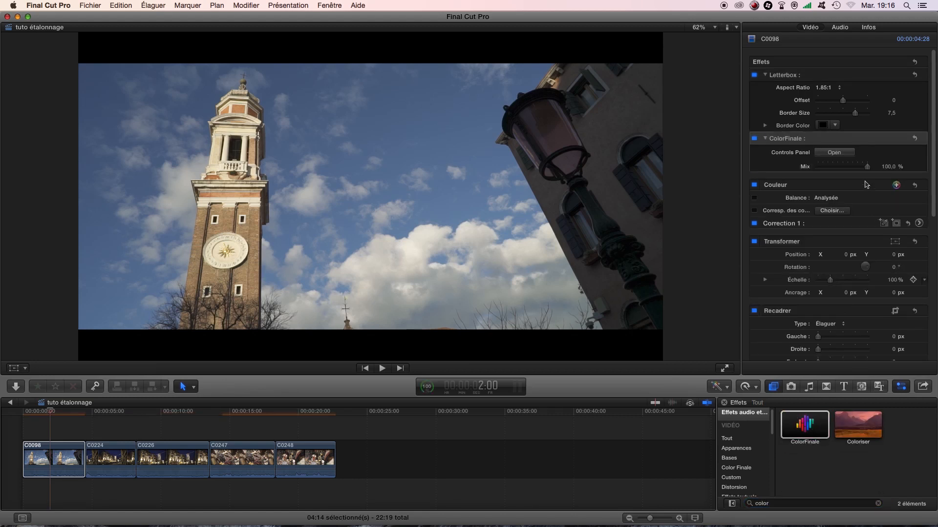
Apply the M31 - Rec.709.cube LUT from the lut m31 group to clip C0098 in Color Finale and view the graded frame.
left_click(835, 153)
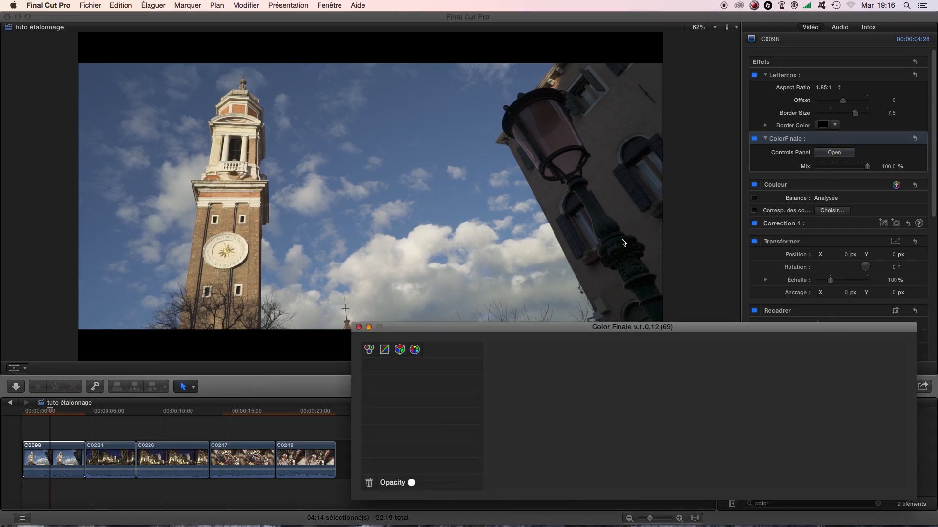
left_click(540, 321)
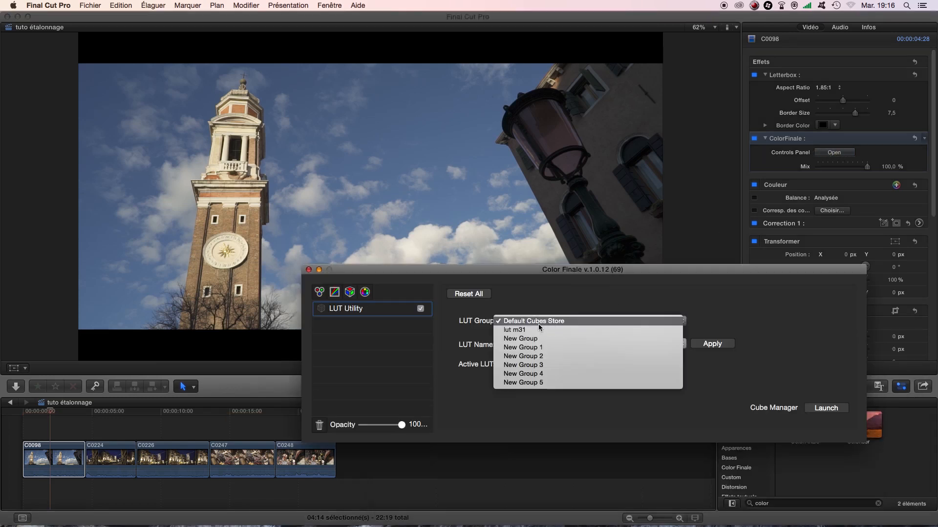
left_click(515, 330)
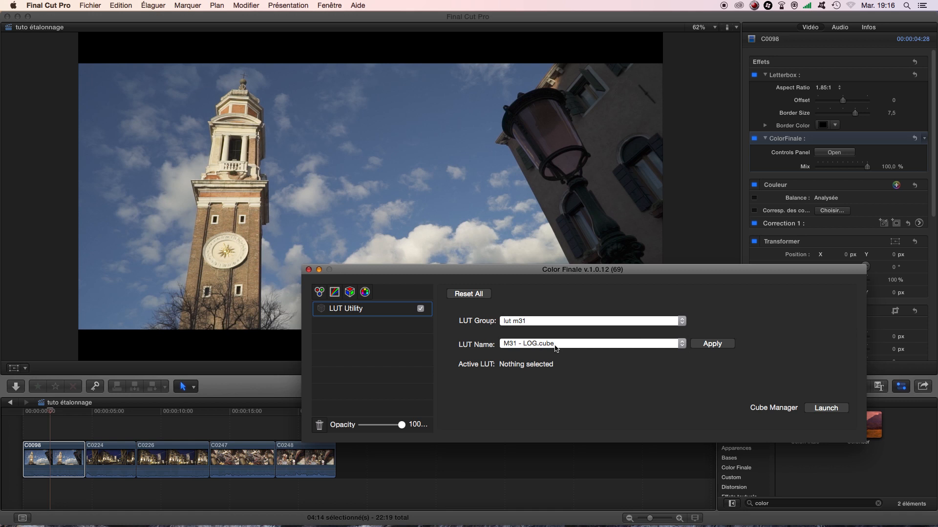
left_click(585, 344)
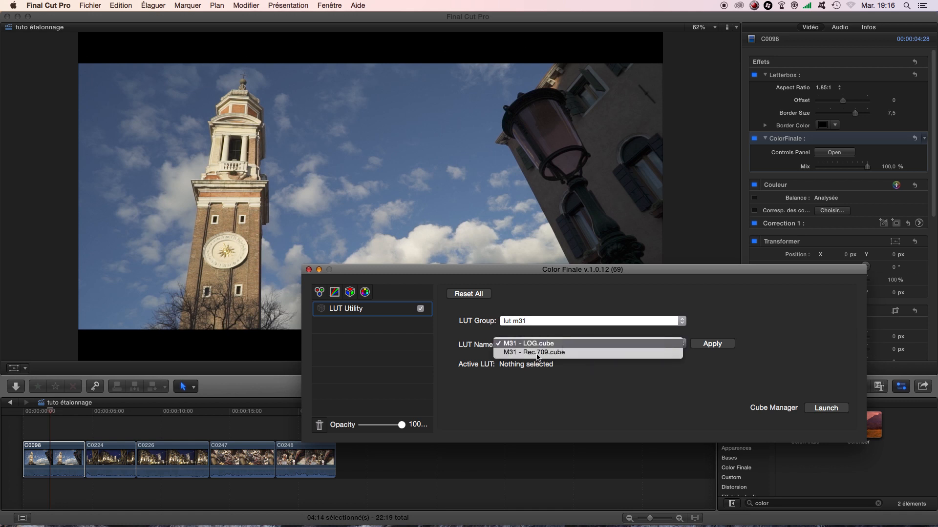
left_click(649, 352)
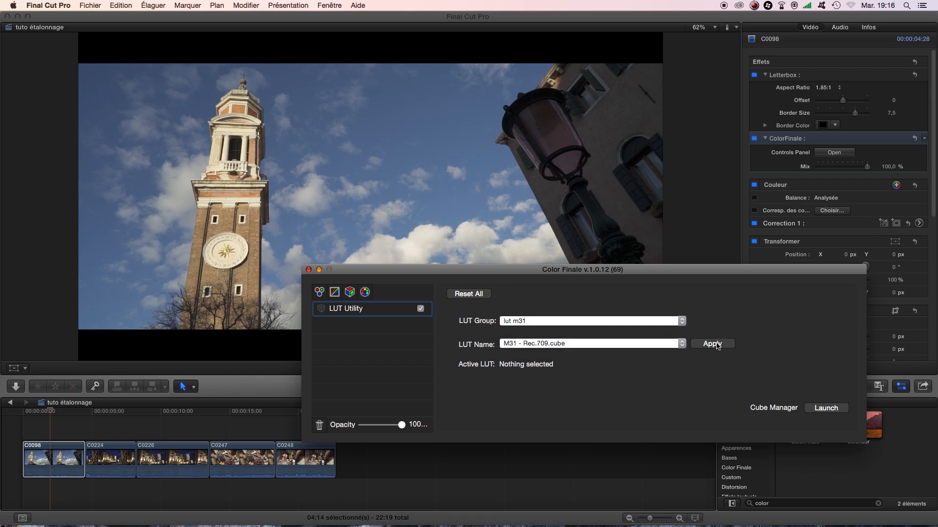
left_click(715, 345)
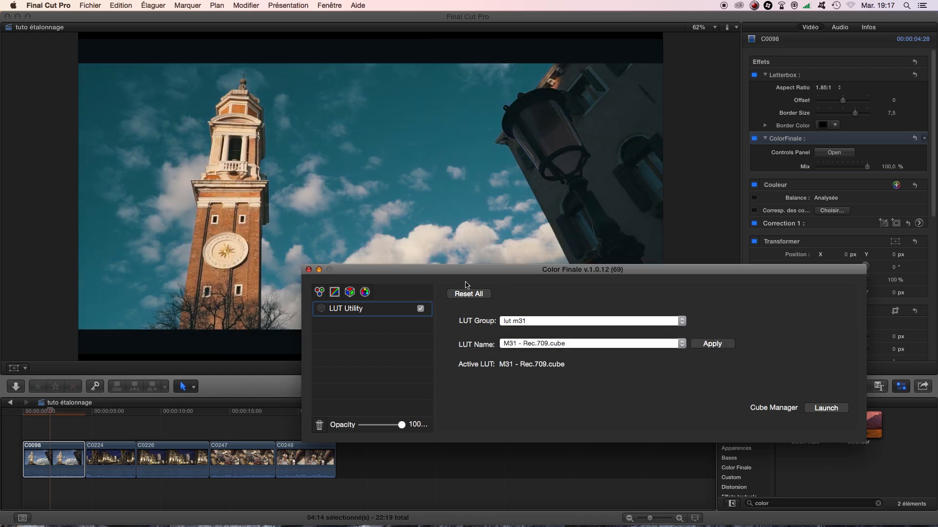
left_click(319, 270)
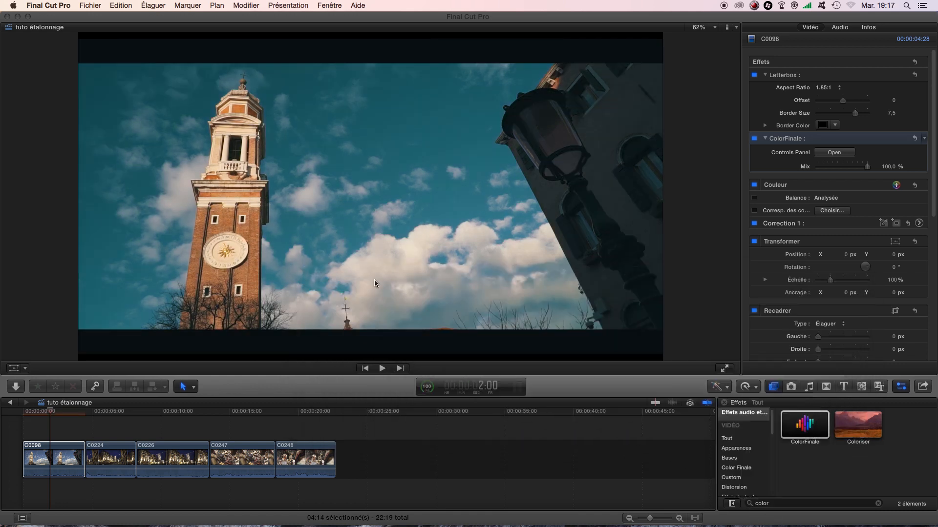
Add Color Wheels, Curves and 6 Vectors layers above the LUT Utility layer in clip C0098's Color Finale grade.
left_click(839, 153)
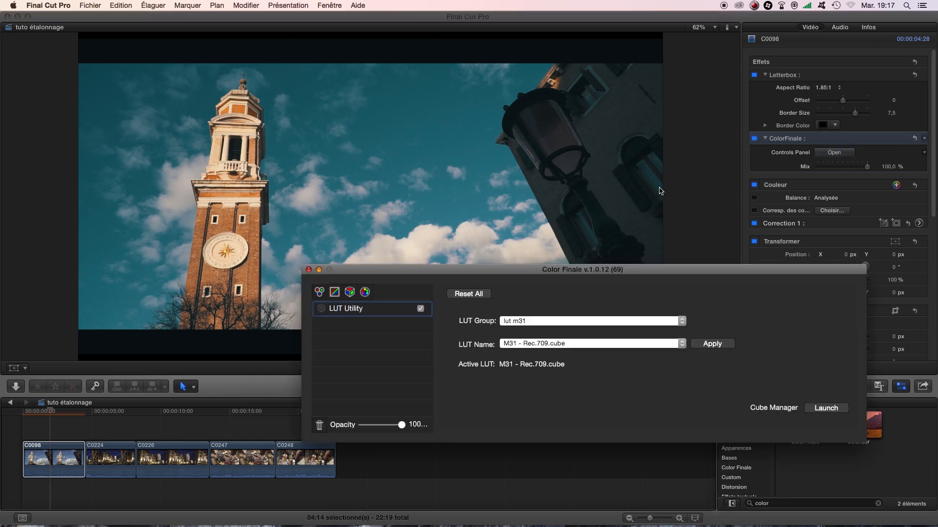
left_click(334, 292)
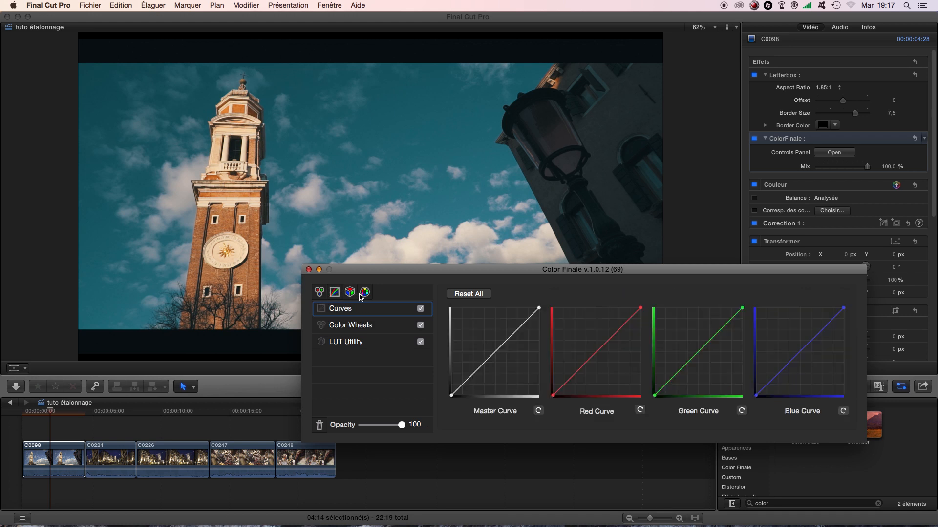
left_click(365, 292)
left_click(357, 332)
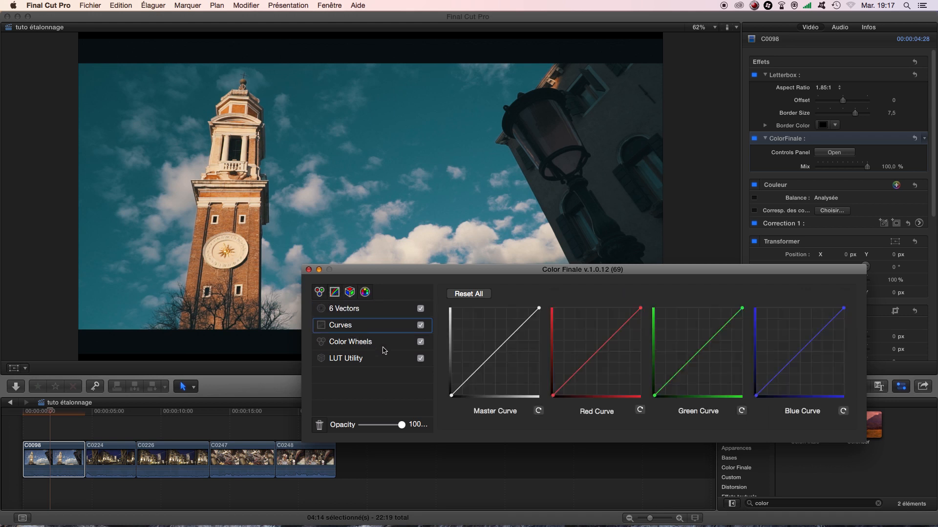
Shape clip C0098's master curve with three points slightly below the diagonal and raise the Color Wheels saturation slightly.
left_click(468, 380)
left_click(482, 367)
left_click_drag(469, 380, 469, 381)
left_click_drag(519, 336, 519, 336)
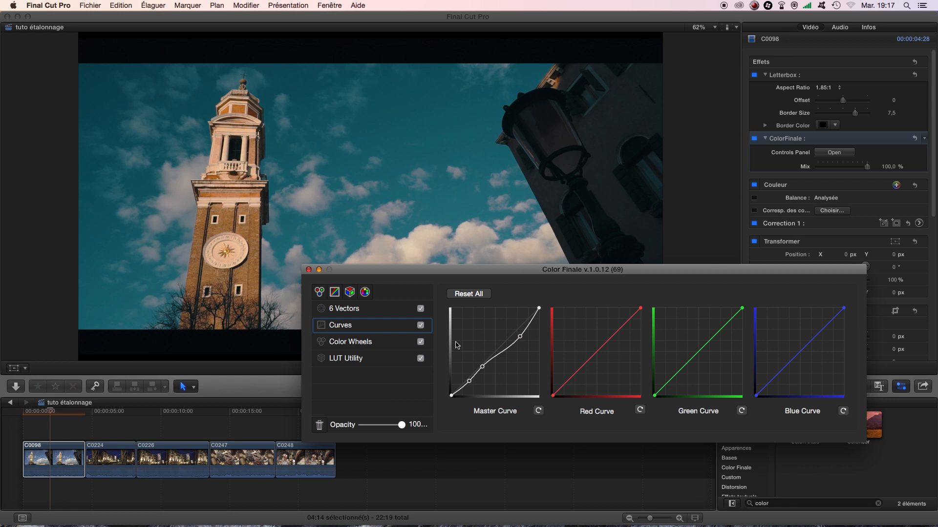
left_click(355, 344)
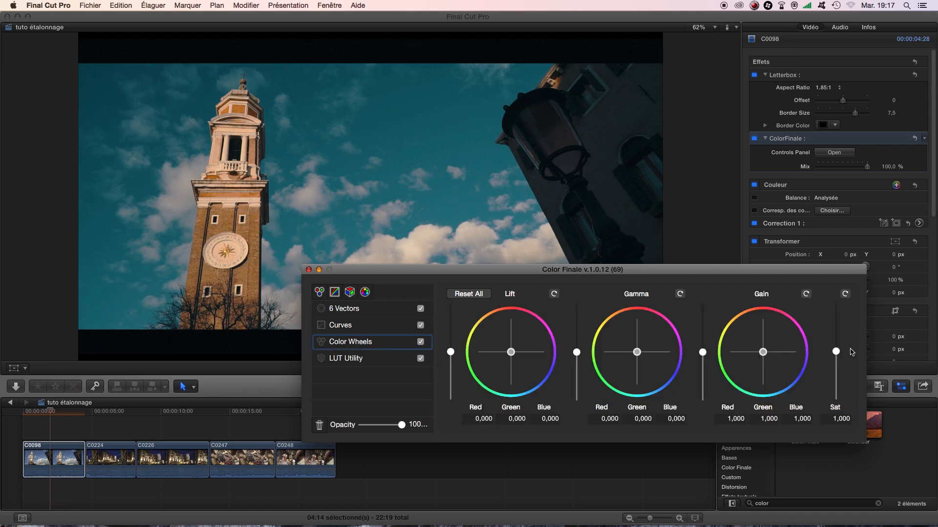
left_click_drag(838, 354, 837, 345)
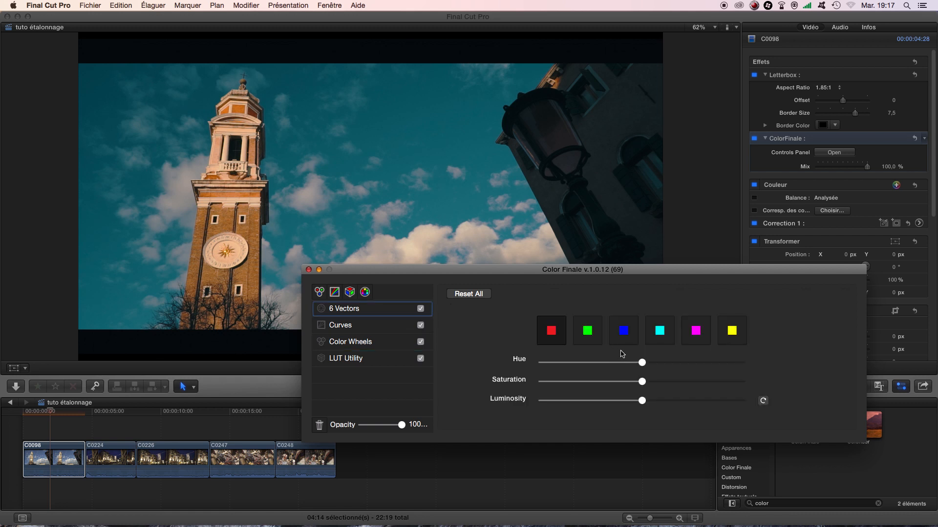
Lower the blue vector's hue and luminosity and raise its saturation on clip C0098, and review the grade along the timeline.
left_click(628, 332)
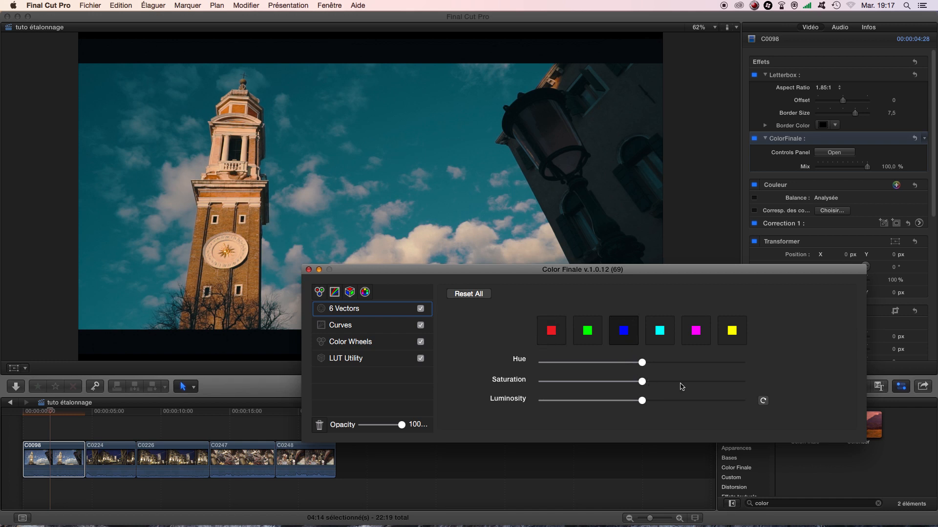
left_click_drag(705, 379, 599, 402)
left_click_drag(643, 369, 709, 382)
left_click_drag(599, 401, 591, 401)
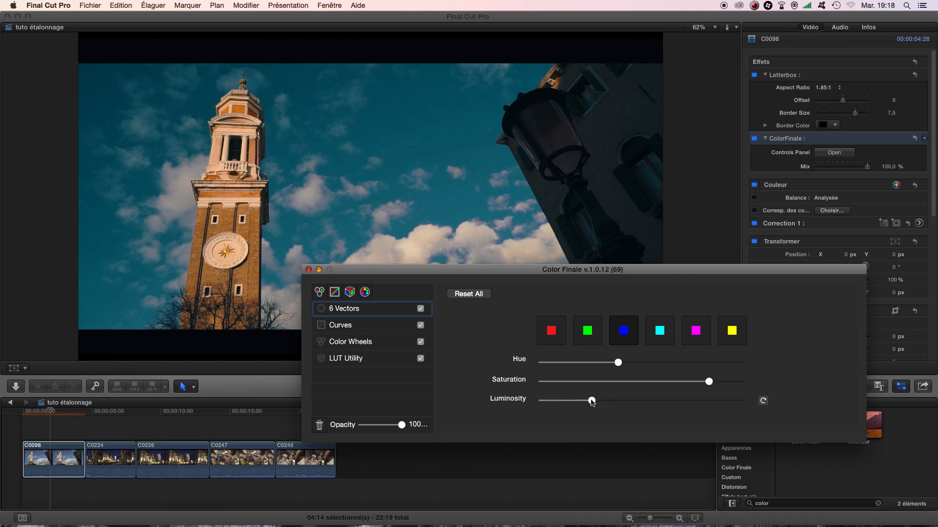
left_click(309, 270)
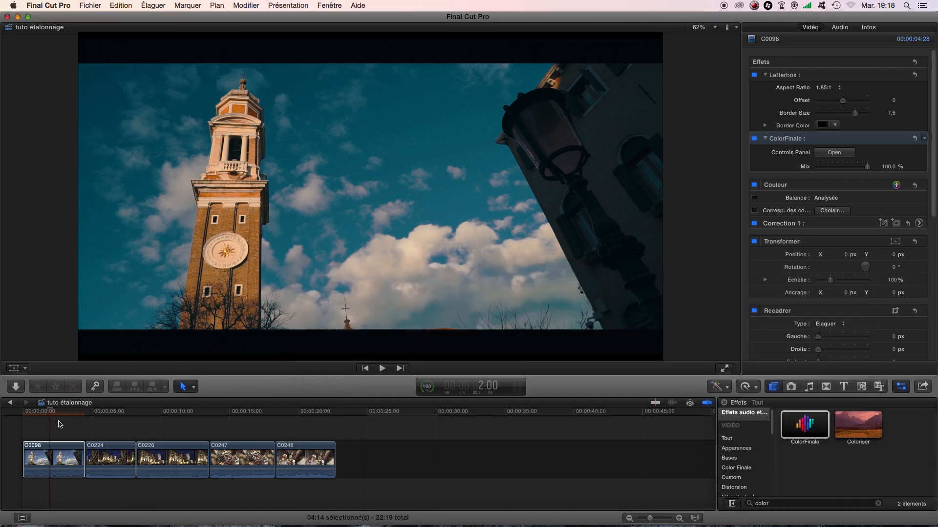
left_click(112, 420)
left_click_drag(55, 410, 71, 414)
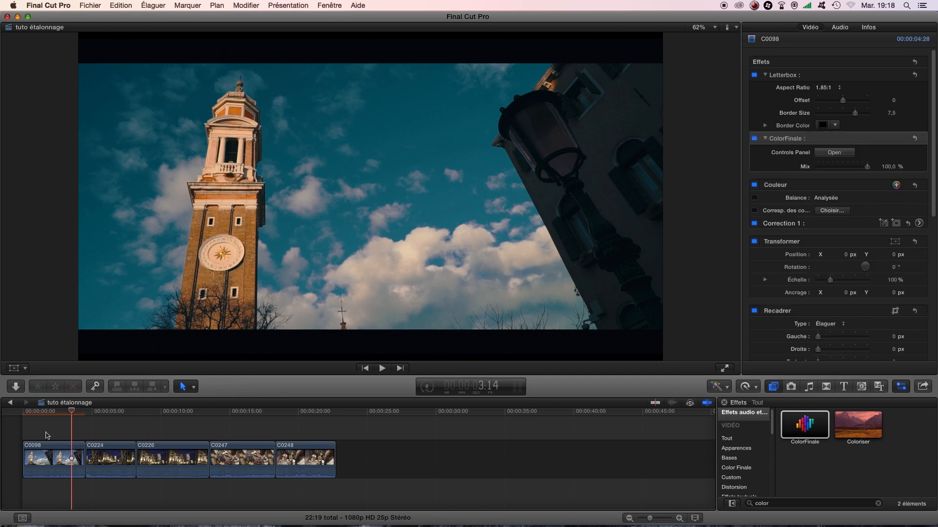
left_click(100, 422)
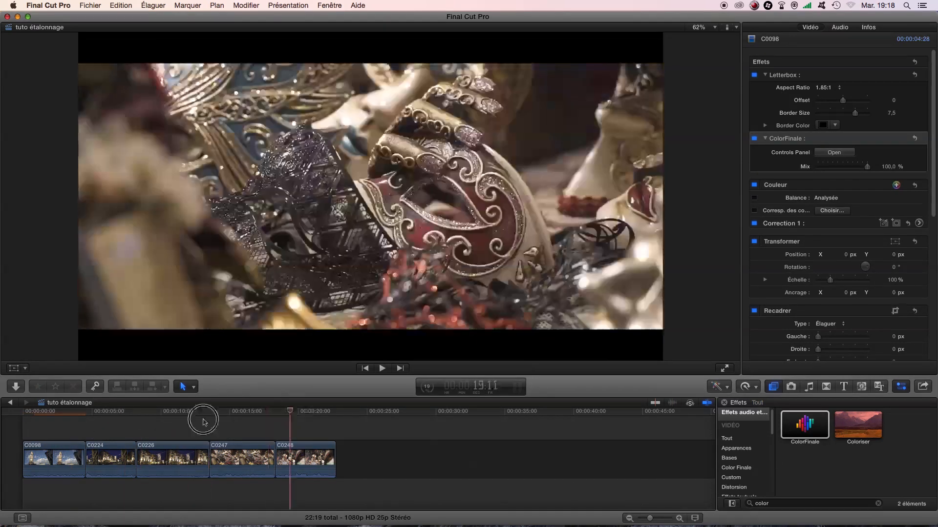
Apply ColorFinale with the M31 - Rec.709.cube LUT from the lut m31 group to clip C0224 and set its mix to 80%.
left_click(107, 459)
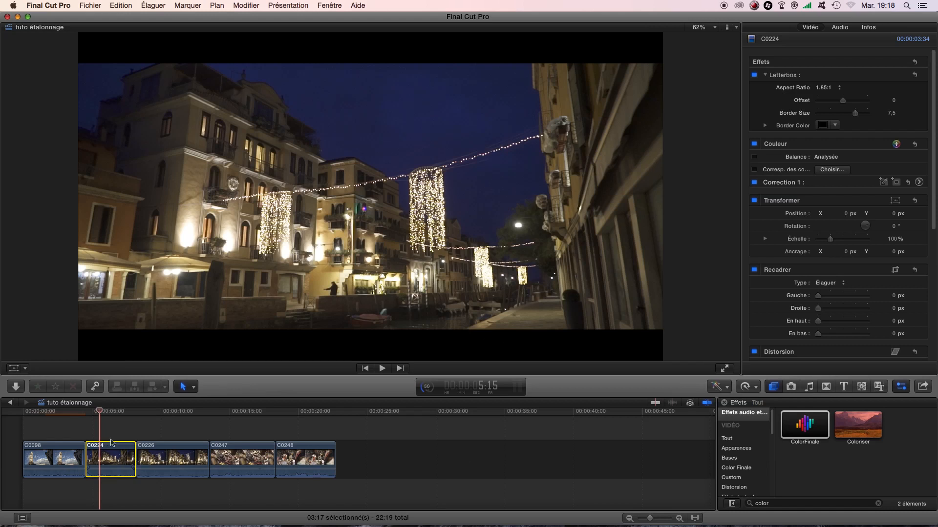
double_click(805, 425)
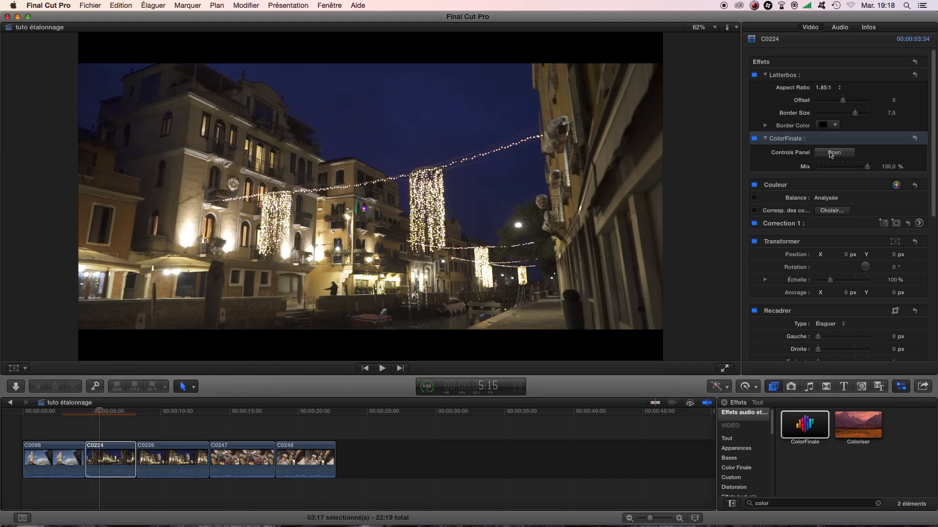
left_click(835, 153)
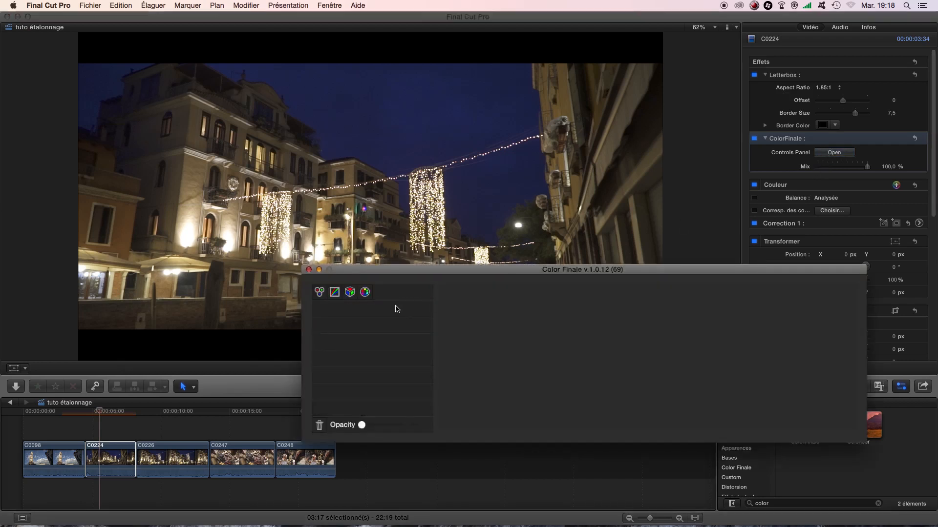
left_click(603, 320)
left_click(531, 331)
left_click(684, 346)
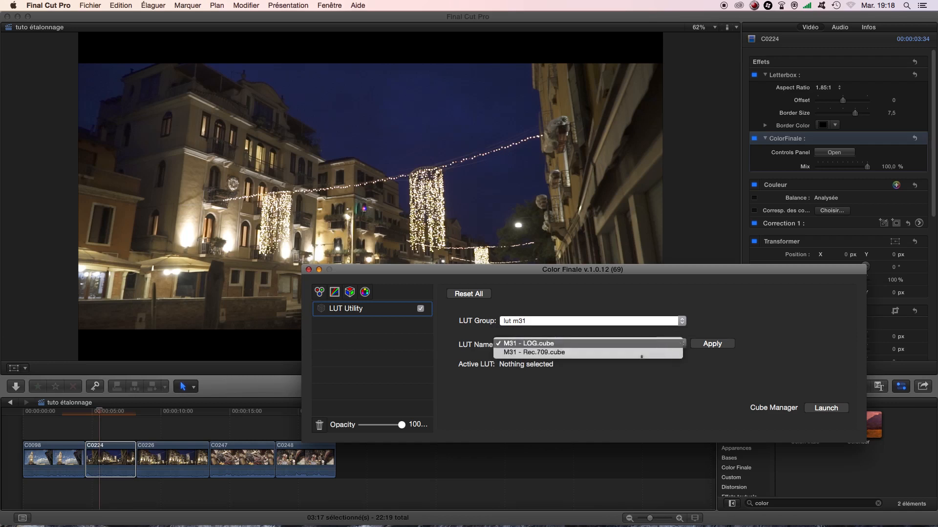
left_click(643, 356)
left_click(711, 345)
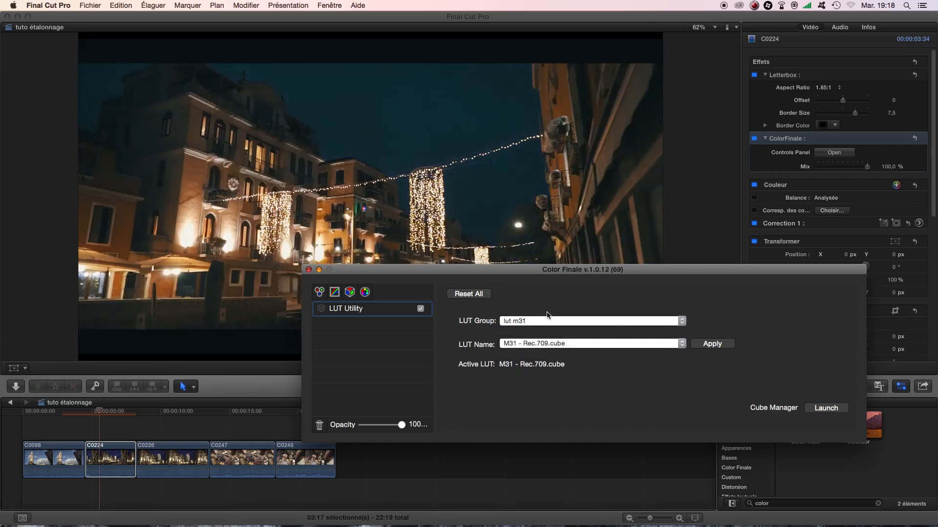
left_click(319, 270)
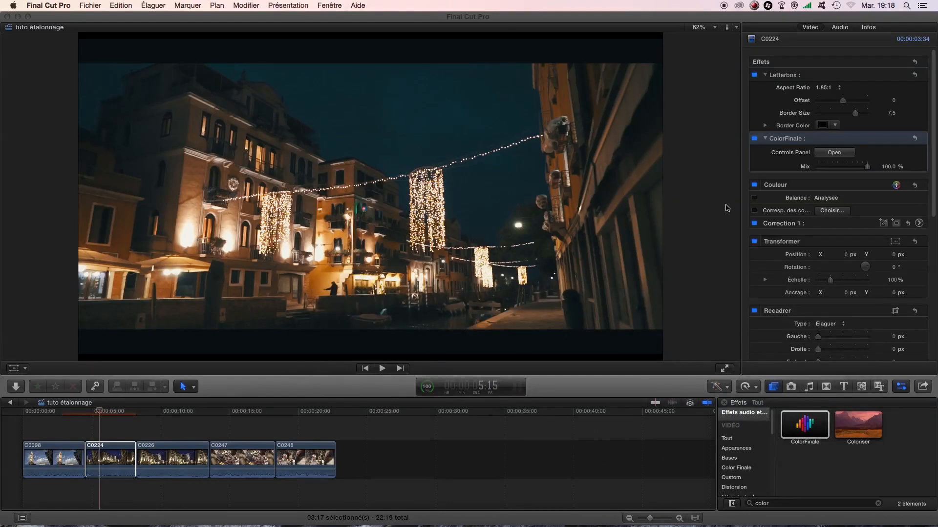
left_click(866, 168)
left_click_drag(864, 169, 857, 170)
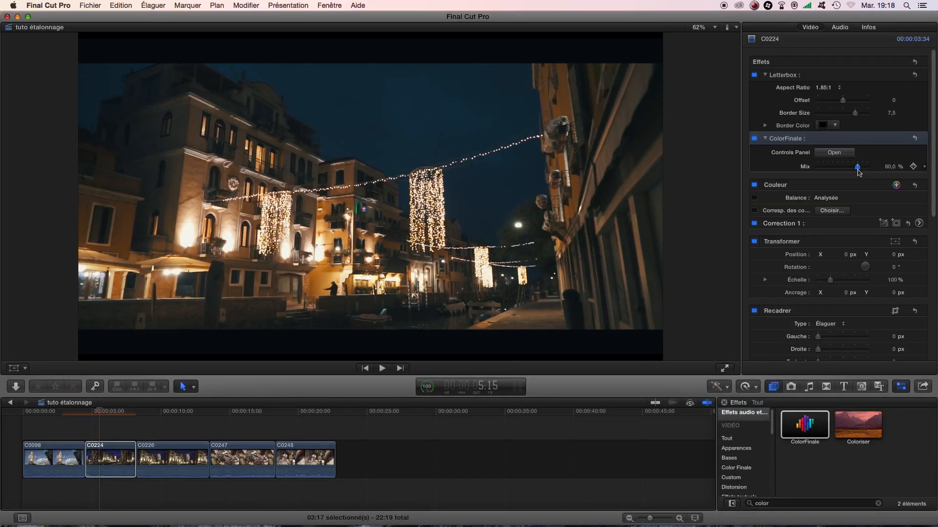
Copy clip C0224's attributes and paste only ColorFinale onto clips C0226, C0247 and C0248, checking the result along the timeline.
left_click(122, 453)
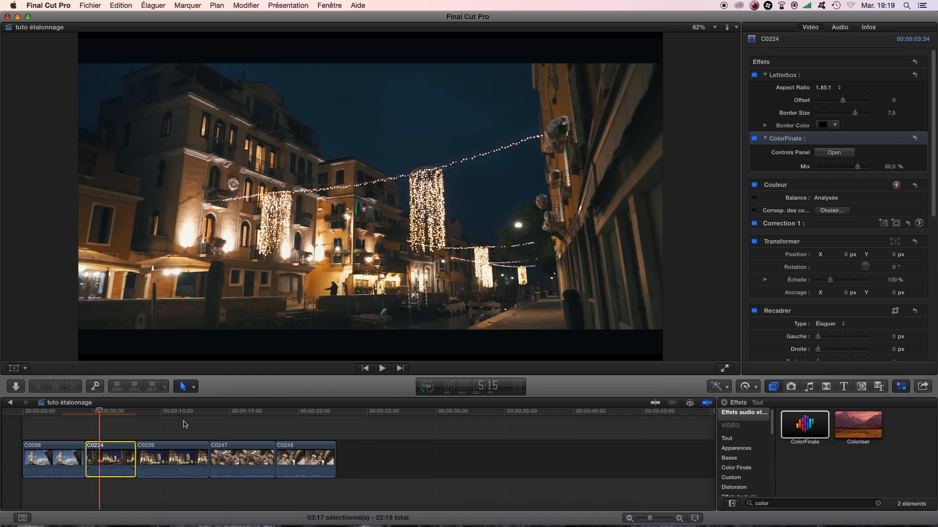
key("alt+super+c")
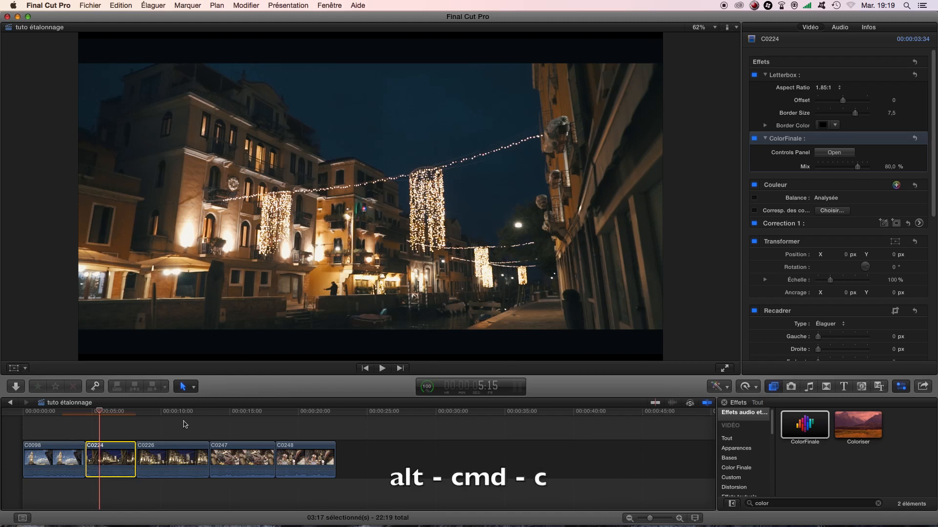
left_click_drag(168, 433, 329, 494)
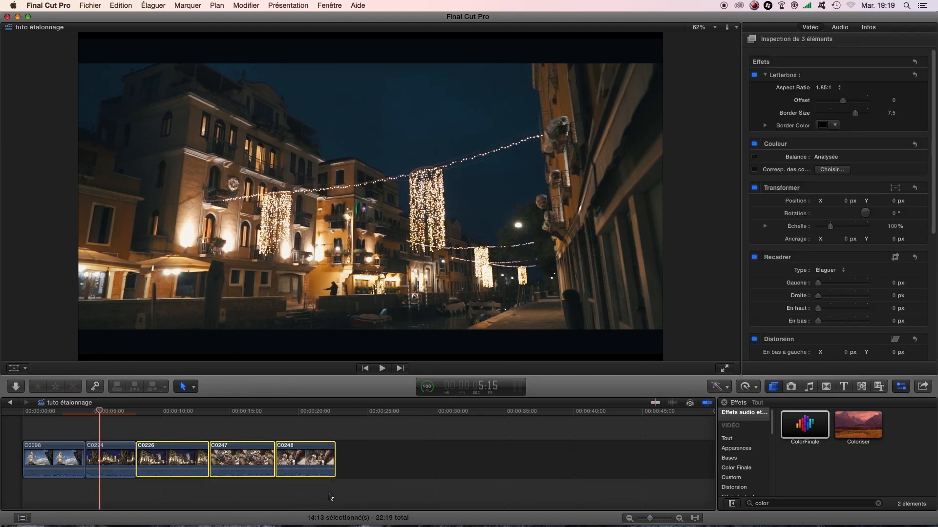
key("shift+super+v")
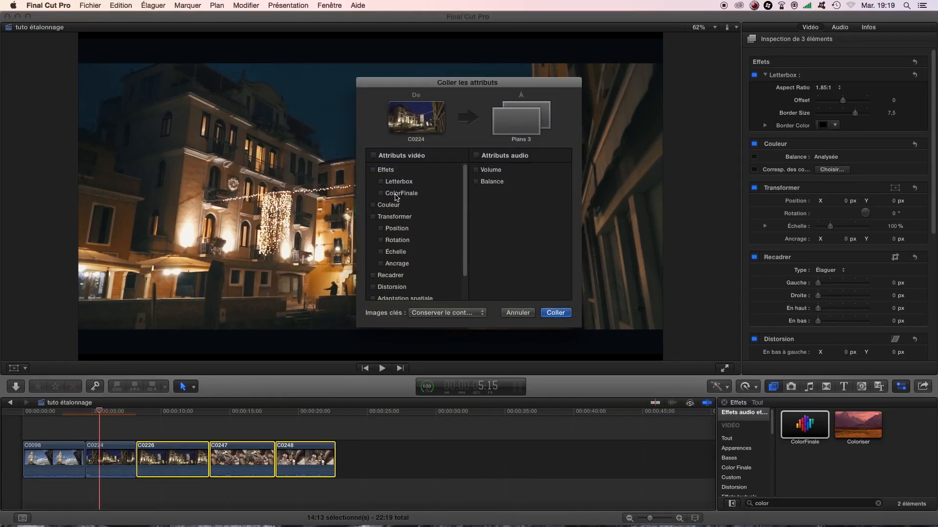
left_click(395, 194)
left_click(546, 314)
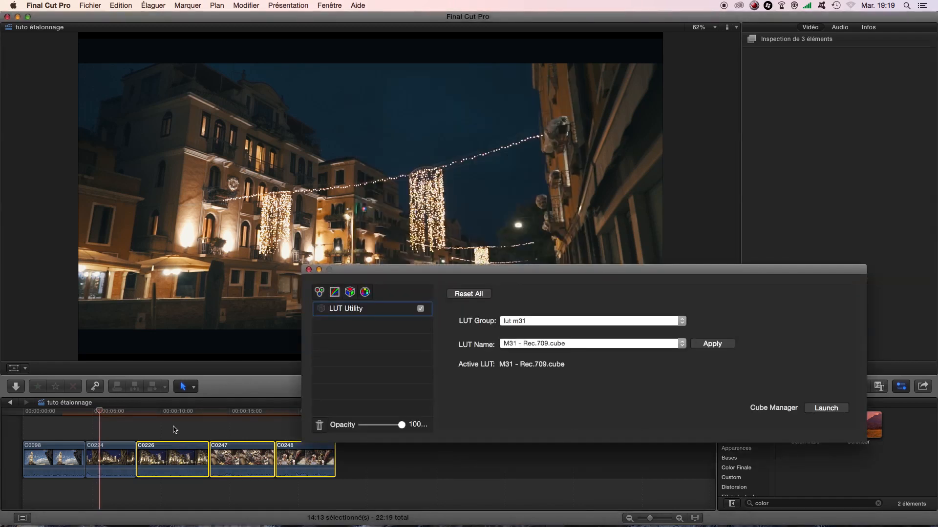
left_click(308, 270)
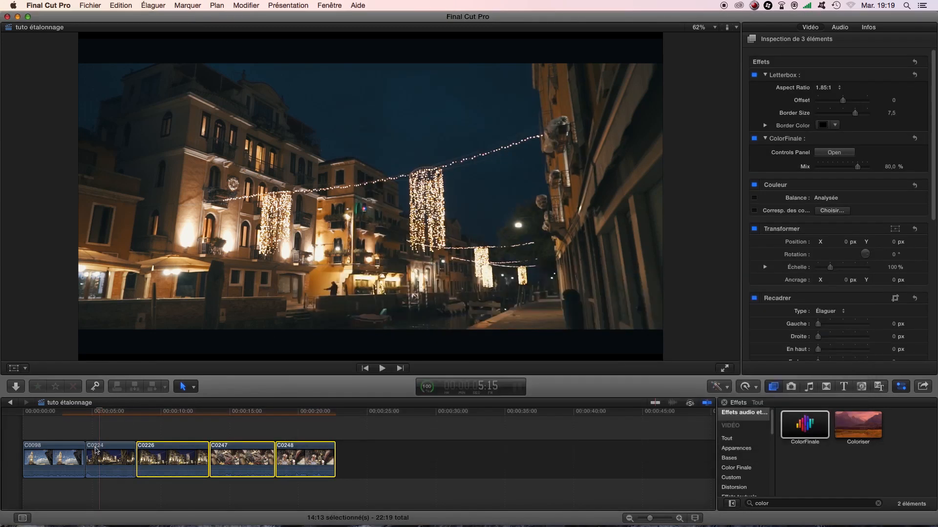
left_click(166, 413)
left_click(230, 413)
left_click(236, 432)
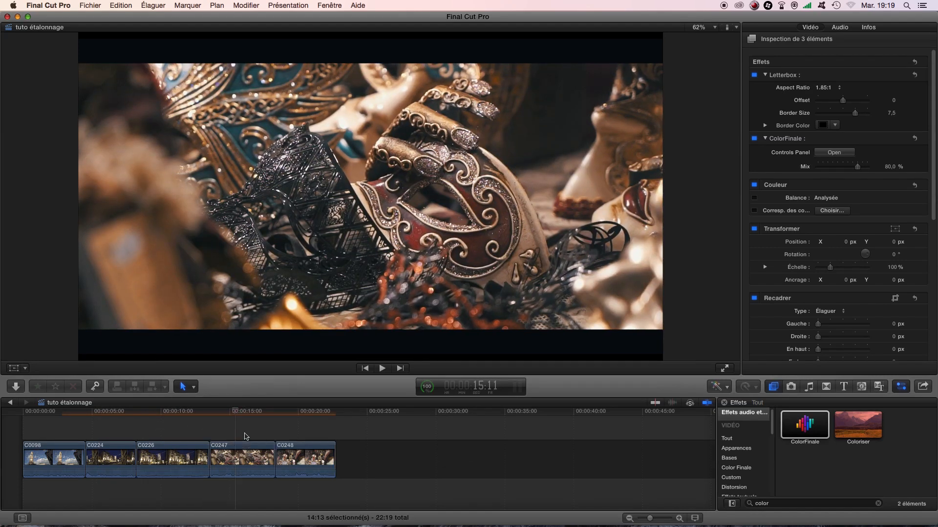
Set the ColorFinale mix to 100% on the two mask clips, C0247 and C0248.
left_click(241, 446)
left_click(241, 415)
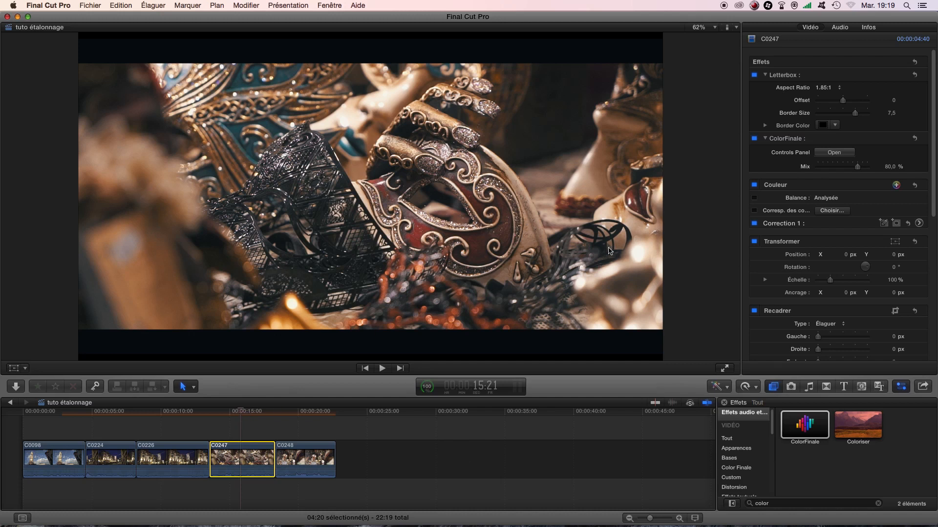
left_click_drag(860, 168, 876, 170)
left_click(297, 450)
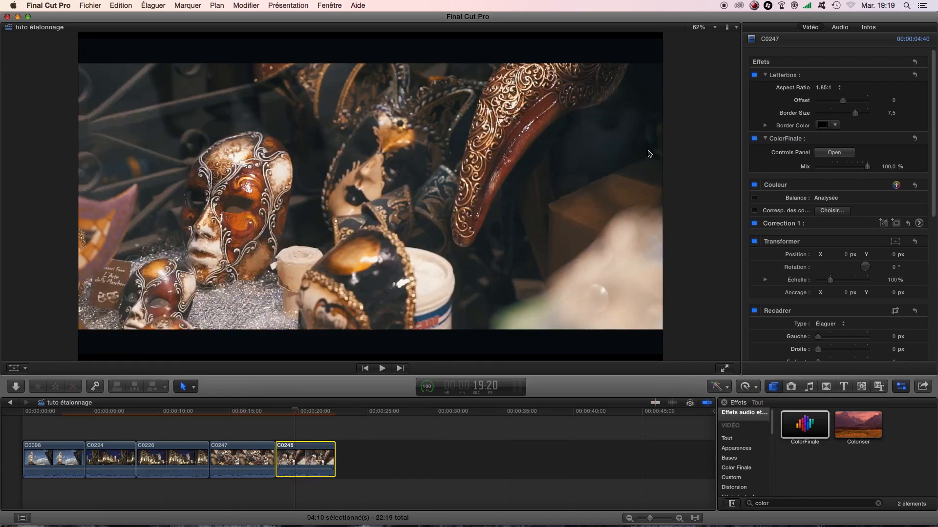
left_click_drag(859, 165, 881, 169)
Add a shape mask to Correction 1 on clip C0248 and centre it over the large upright face mask.
left_click(896, 224)
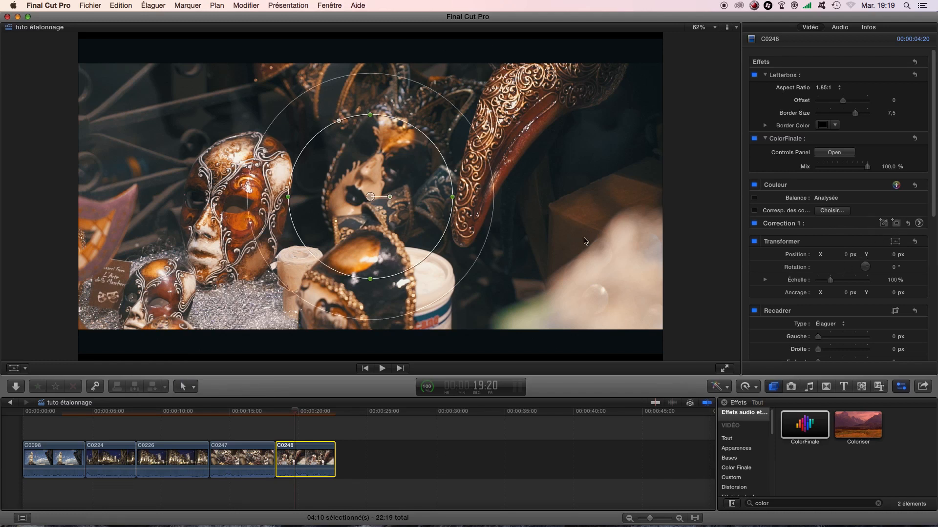
left_click_drag(299, 205, 158, 204)
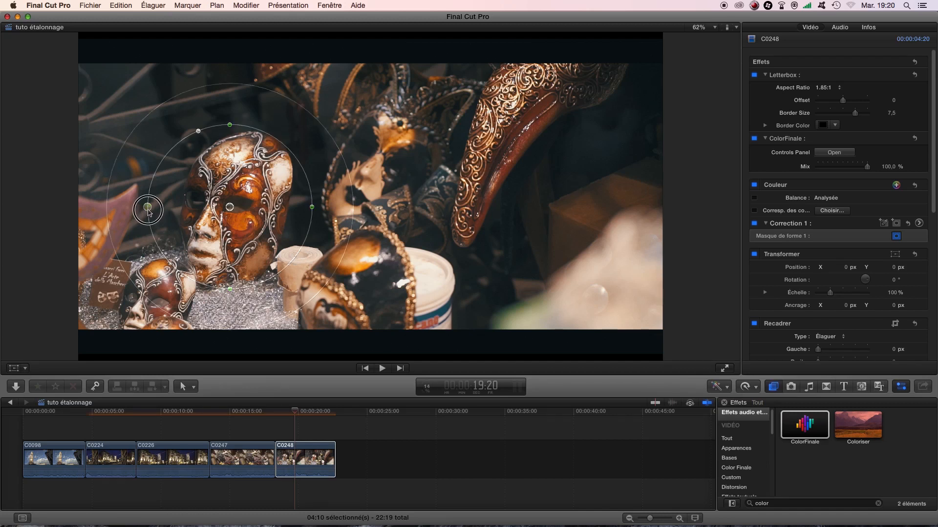
Darken the area outside the shape mask in Correction 1, with midtone exposure at -8% and highlight exposure at -21%.
left_click(919, 225)
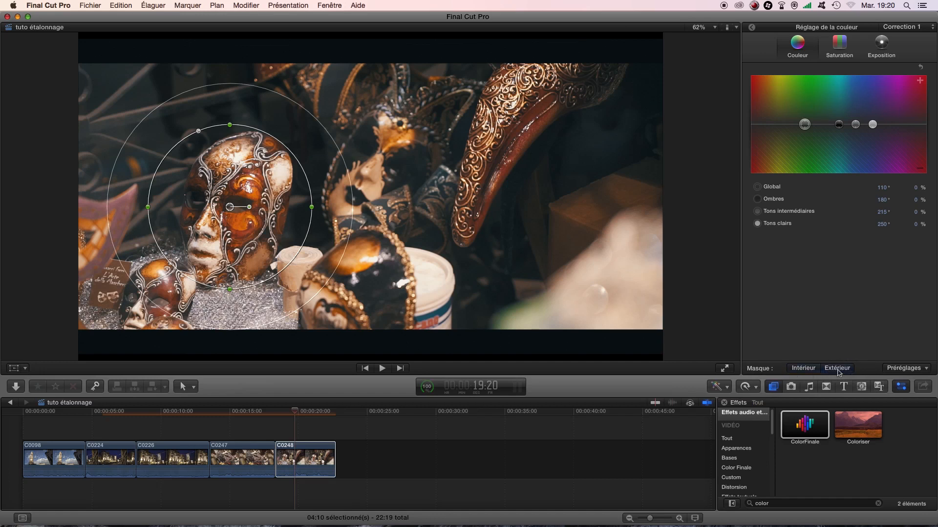
left_click(882, 49)
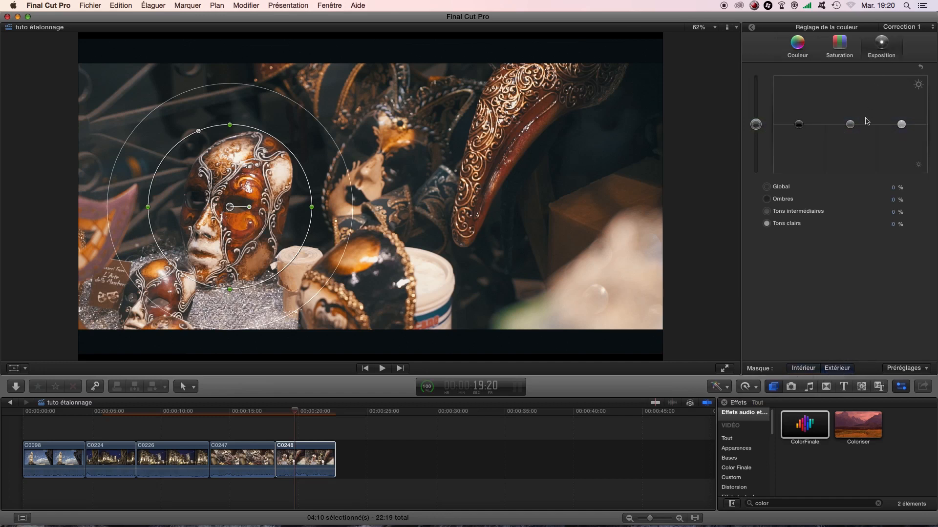
left_click_drag(903, 127, 903, 143)
left_click_drag(853, 126, 903, 137)
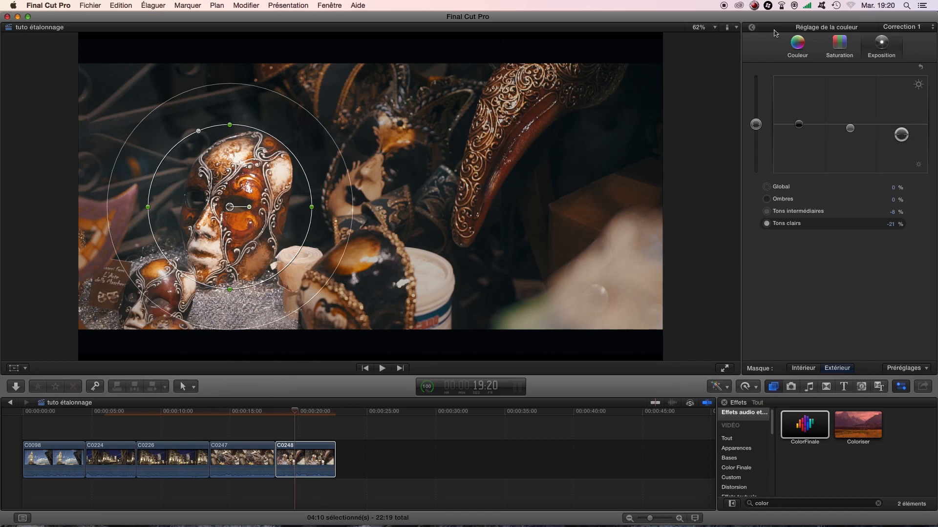
left_click(751, 27)
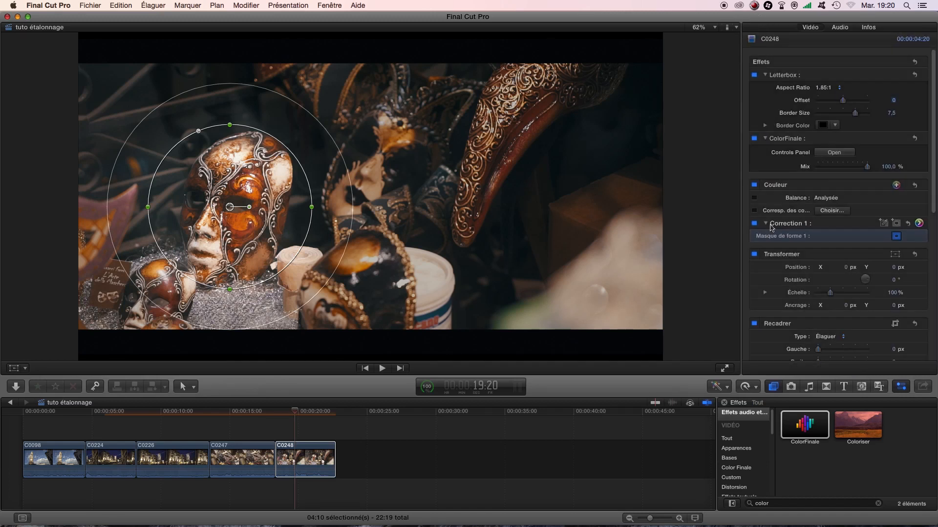
Toggle Correction 1 off and back on to compare clip C0248 with and without the masked darkening.
left_click(755, 223)
left_click(755, 224)
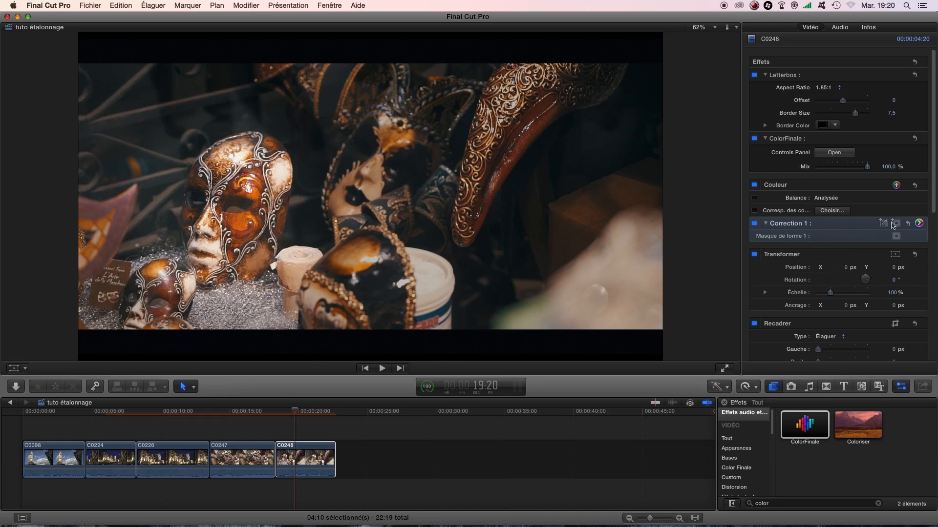
left_click(754, 224)
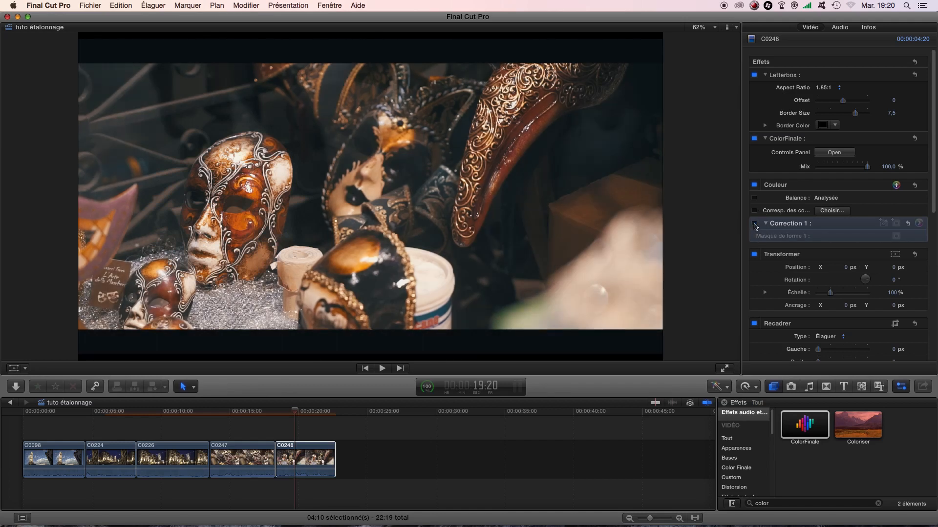
left_click(755, 224)
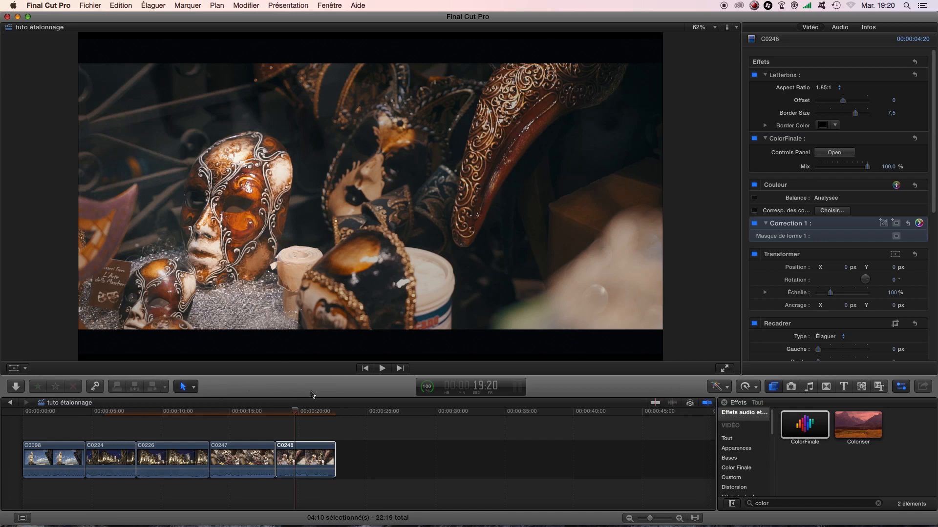
Show the background tasks and expand the rendering entry to check its progress.
left_click(428, 388)
left_click(554, 88)
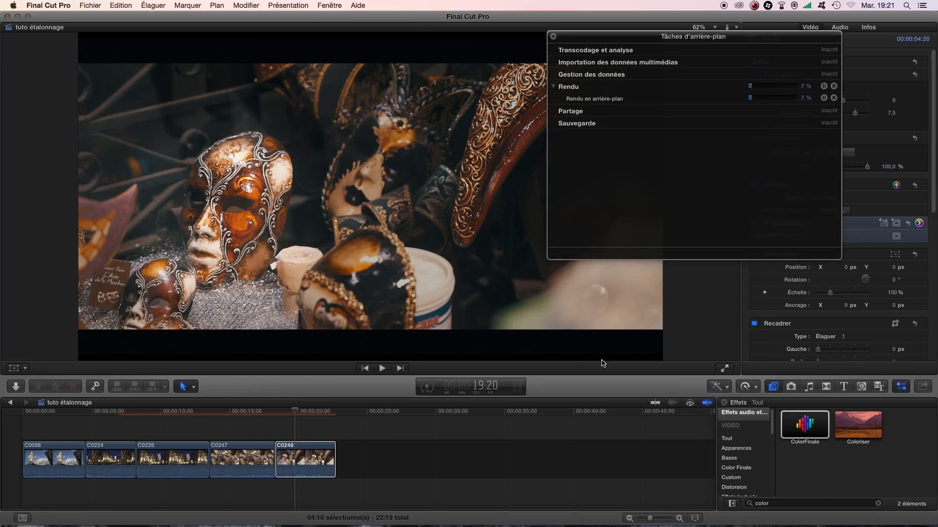
left_click(582, 387)
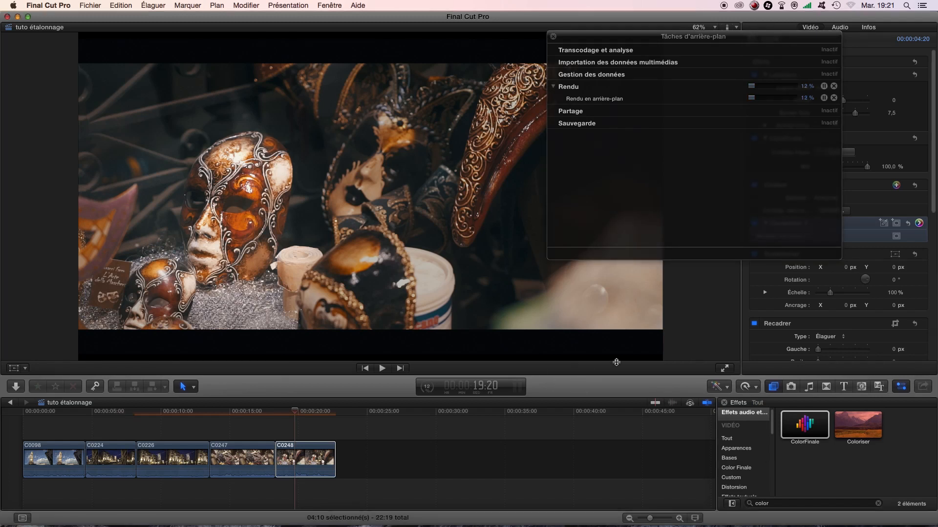